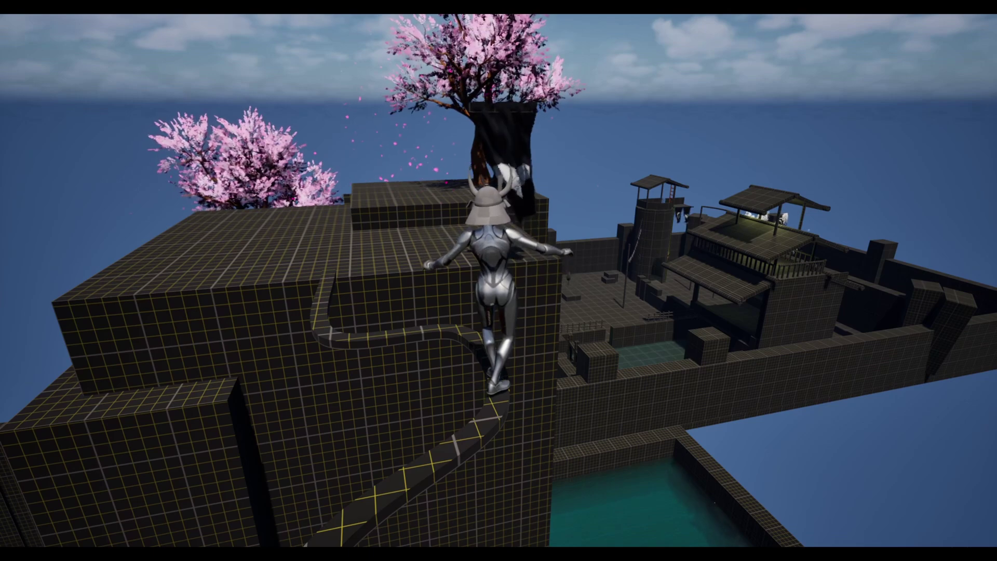
{"action": "key", "text": "v"}
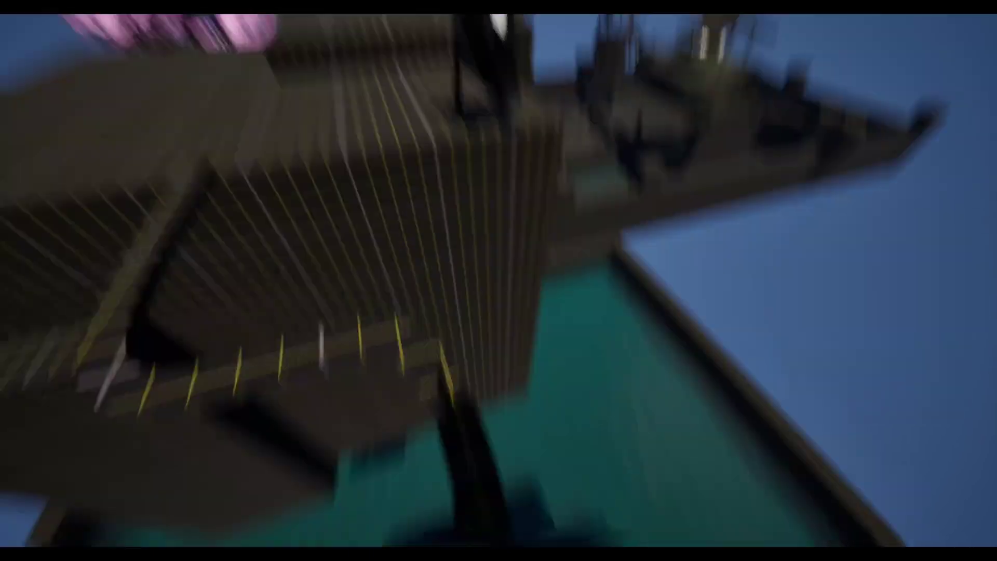
{"action": "key", "text": "space"}
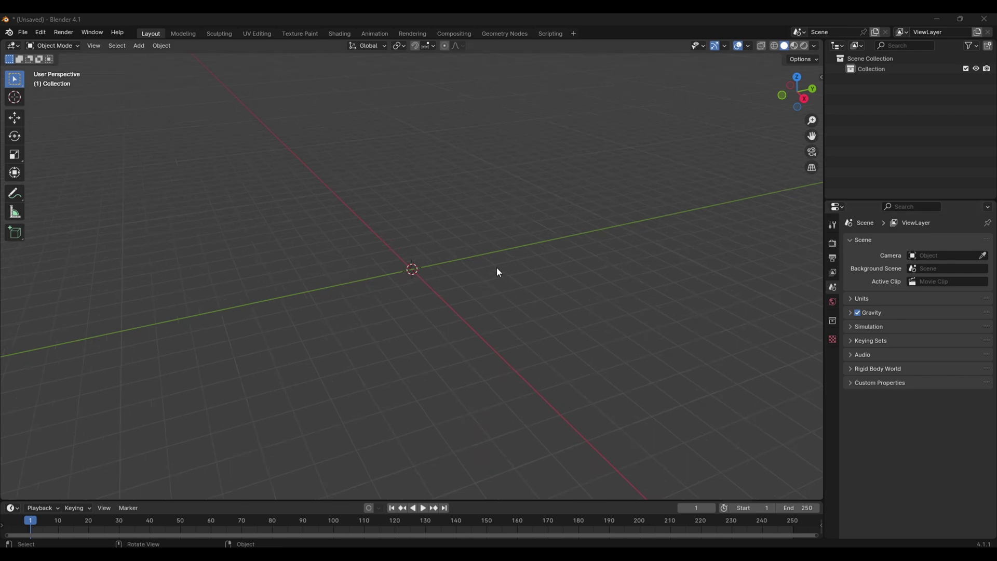
Step: Add a plane mesh and open it for mesh editing in top view
{"action": "key", "text": "shift+a"}
{"action": "mouse_move", "coordinate": [466, 279]}
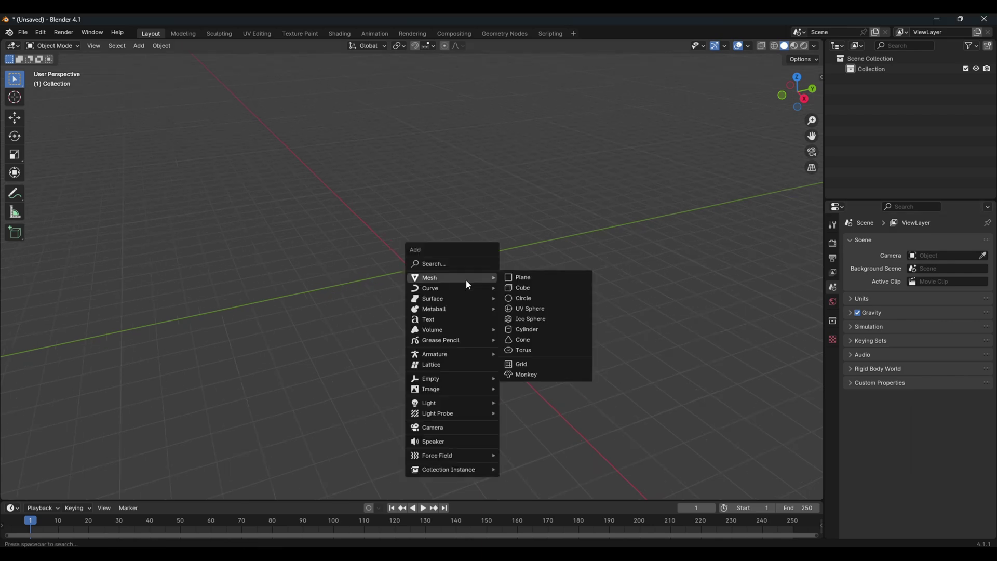
{"action": "left_click", "coordinate": [527, 276]}
{"action": "middle_click_drag", "start_coordinate": [508, 277], "coordinate": [453, 276]}
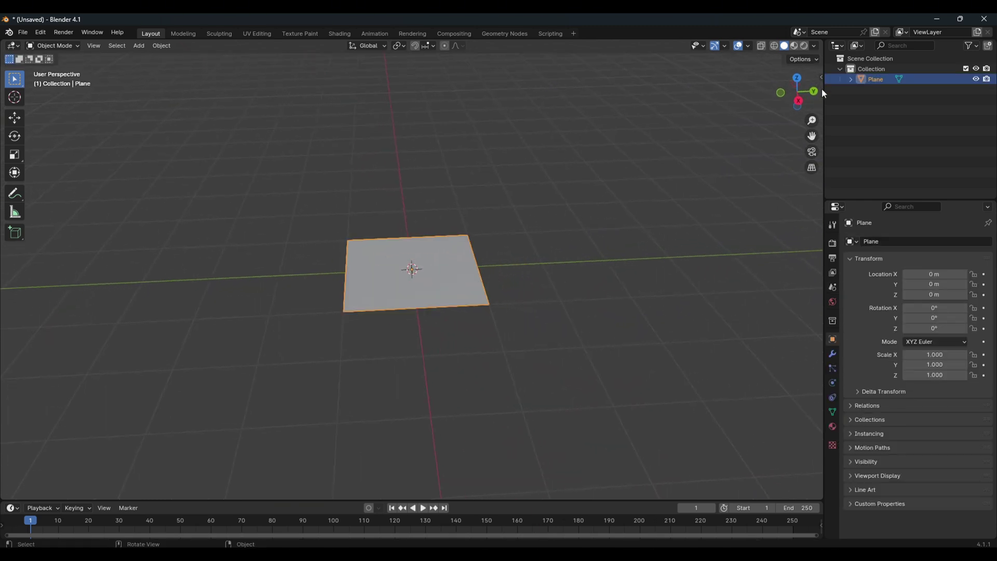
{"action": "left_click", "coordinate": [798, 80]}
{"action": "key", "text": "Tab"}
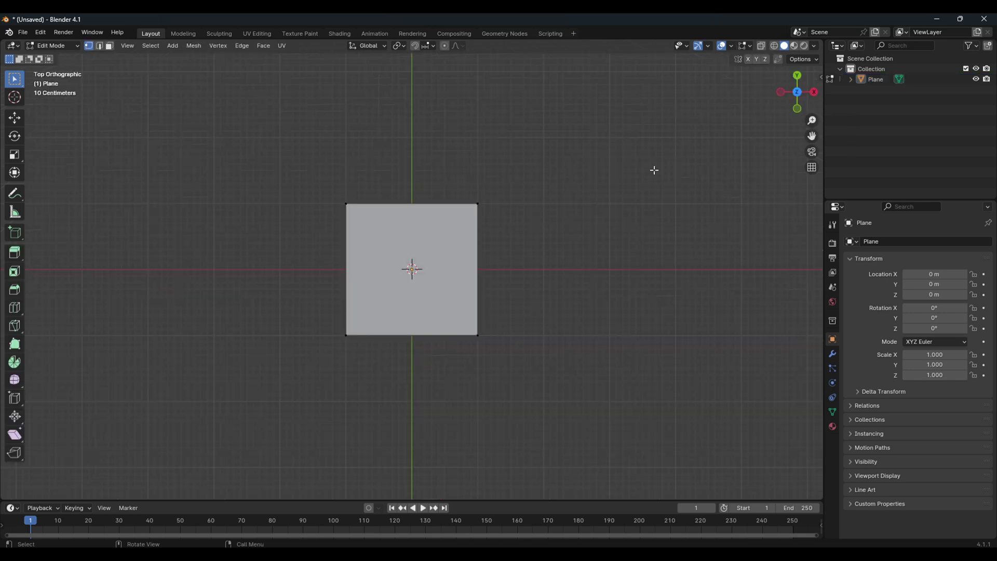
Step: Scale the plane's two lower vertices almost together so that the square becomes a downward-pointing triangle
{"action": "scroll", "coordinate": [654, 170], "scroll_direction": "up", "scroll_amount": 3}
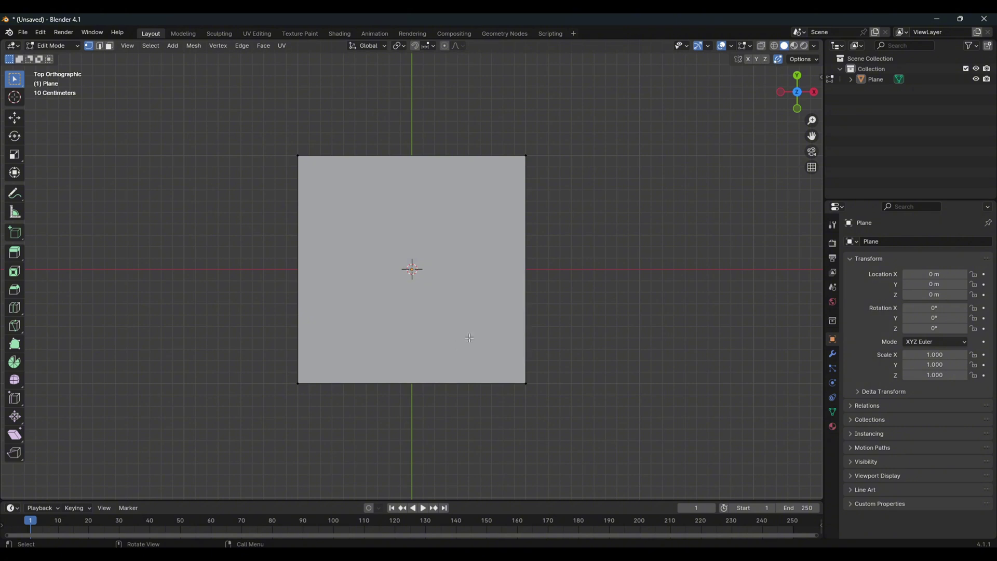
{"action": "left_click_drag", "start_coordinate": [284, 363], "coordinate": [625, 416]}
{"action": "key", "text": "s"}
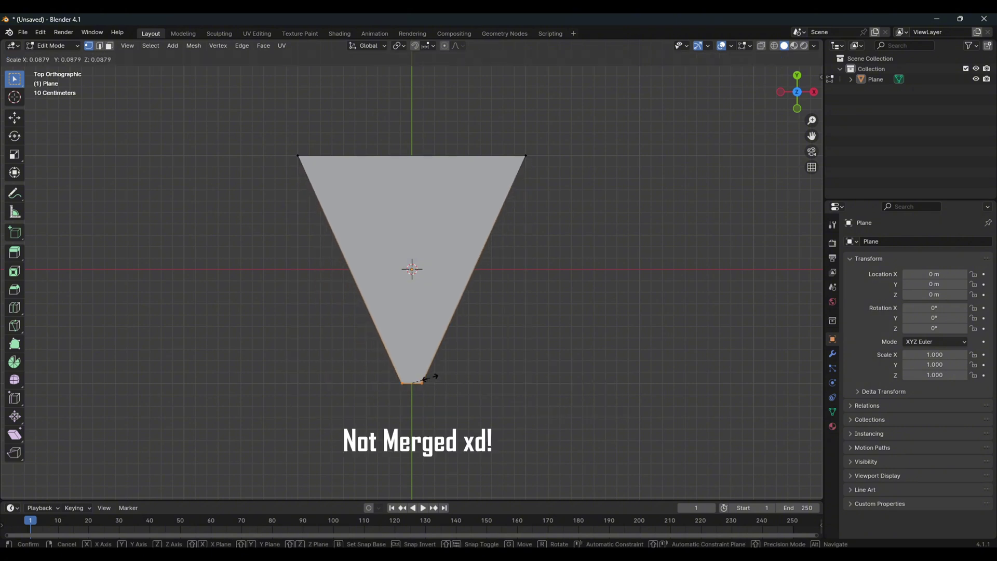
{"action": "left_click", "coordinate": [413, 384]}
{"action": "scroll", "coordinate": [407, 389], "scroll_direction": "down", "scroll_amount": 3}
Step: Extrude the triangle's top edge upward along the Y axis to form a rectangular body about three times the length of a grid unit
{"action": "left_click_drag", "start_coordinate": [203, 201], "coordinate": [748, 268]}
{"action": "scroll", "coordinate": [661, 281], "scroll_direction": "down", "scroll_amount": 3}
{"action": "key", "text": "g"}
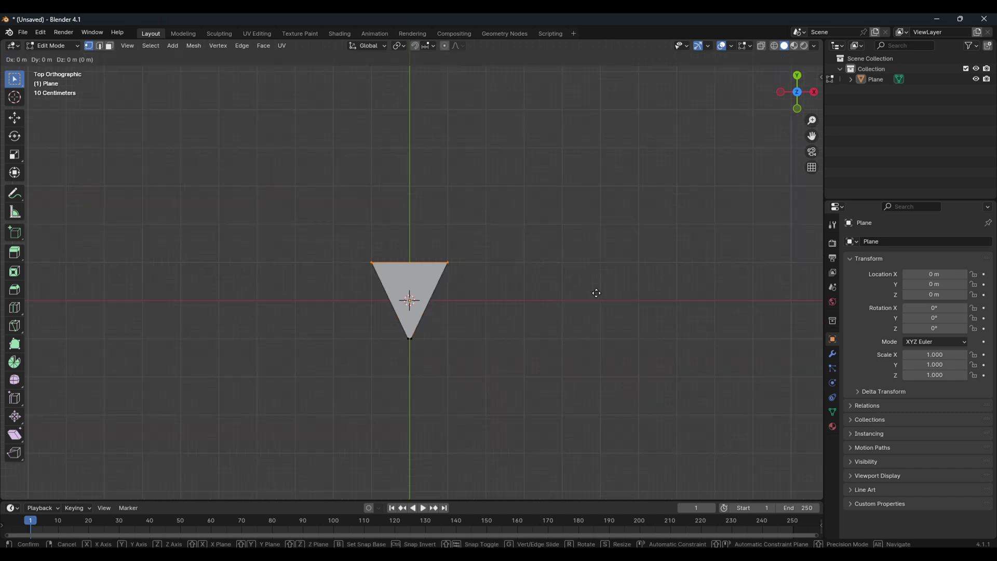
{"action": "key", "text": "y"}
{"action": "left_click", "coordinate": [594, 139]}
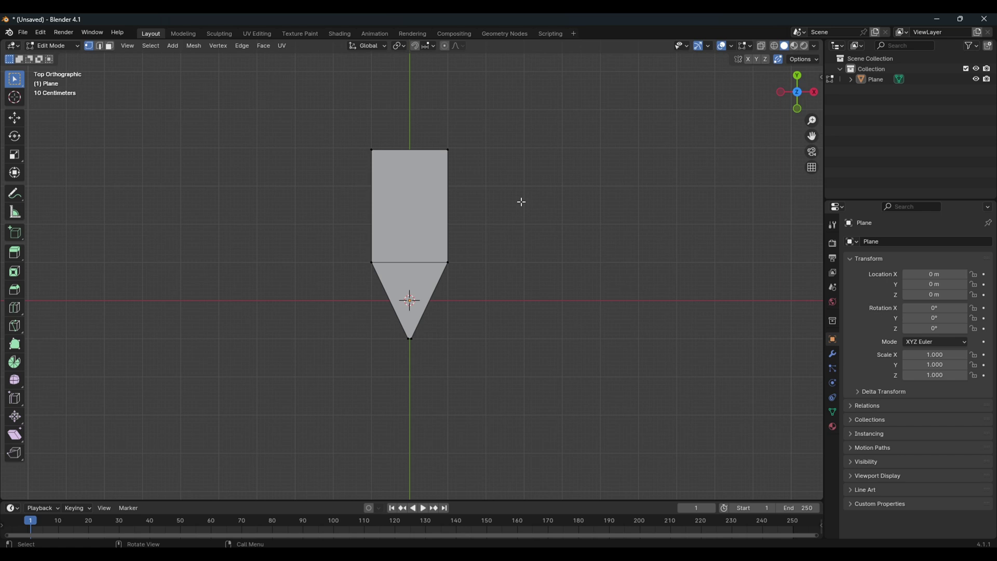
Step: Select the whole mesh and subdivide it once
{"action": "key", "text": "a"}
{"action": "key", "text": "ctrl+v"}
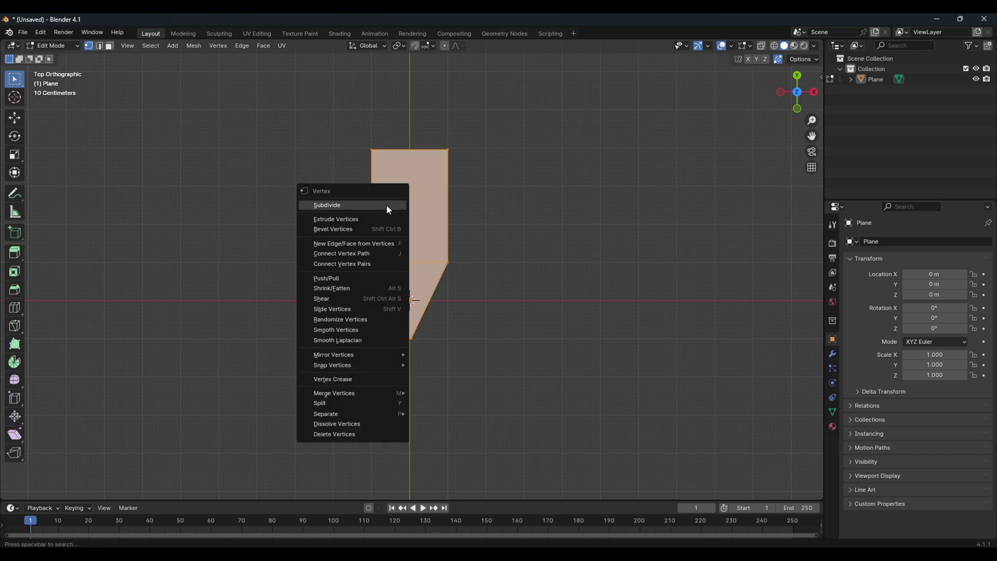
{"action": "left_click", "coordinate": [386, 205]}
{"action": "scroll", "coordinate": [561, 176], "scroll_direction": "up", "scroll_amount": 2}
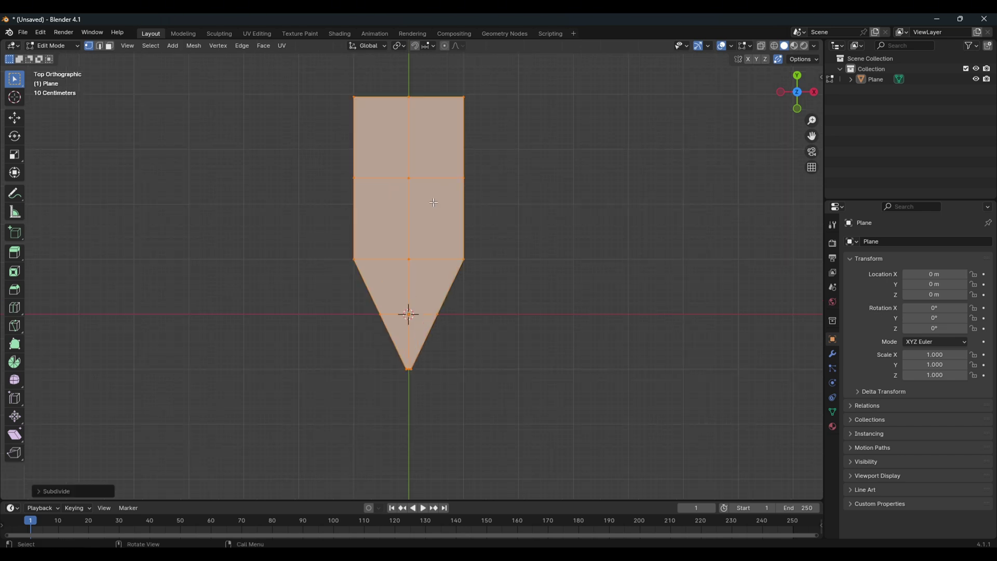
{"action": "left_click_drag", "start_coordinate": [814, 137], "coordinate": [823, 186]}
{"action": "scroll", "coordinate": [342, 273], "scroll_direction": "up", "scroll_amount": 2}
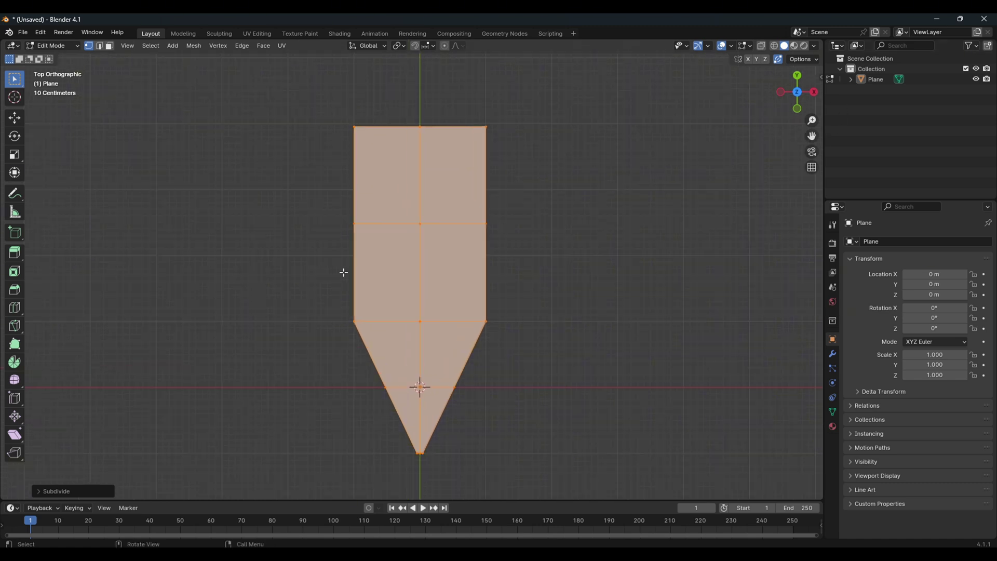
Step: Subdivide the whole mesh several more times into a dense grid, and return to Object Mode
{"action": "right_click", "coordinate": [431, 271]}
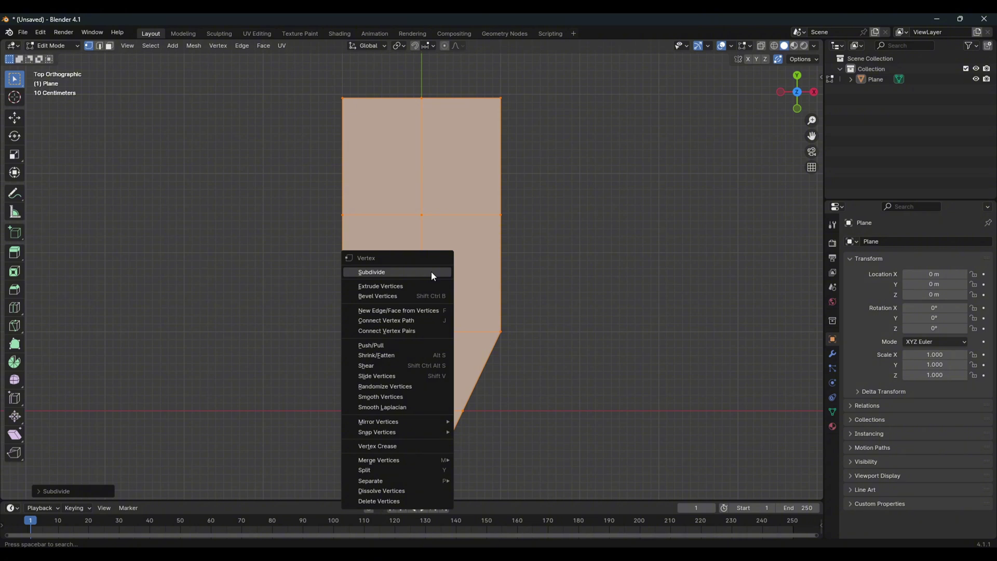
{"action": "key", "text": "Escape"}
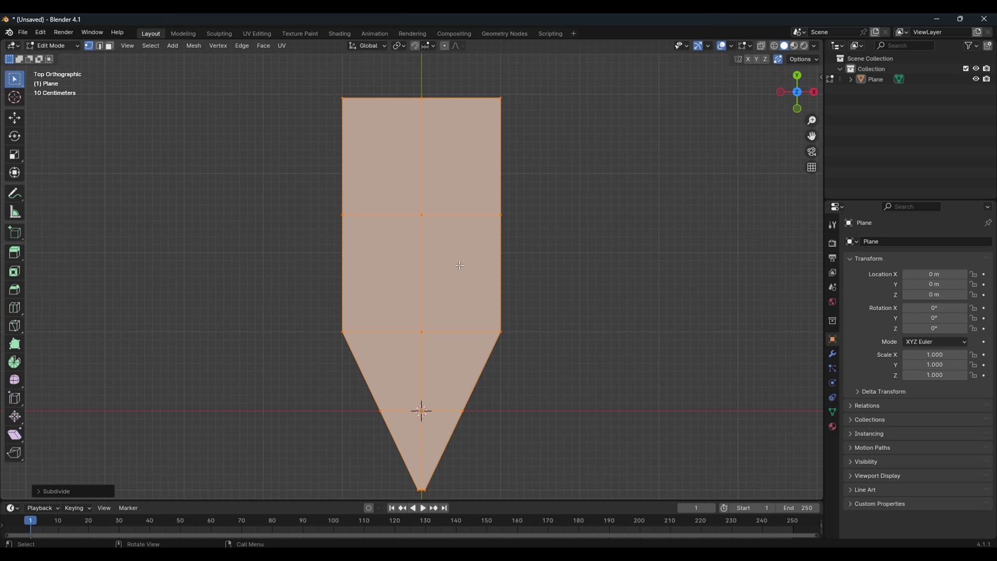
{"action": "right_click", "coordinate": [459, 265]}
{"action": "left_click", "coordinate": [459, 265]}
{"action": "right_click", "coordinate": [459, 265]}
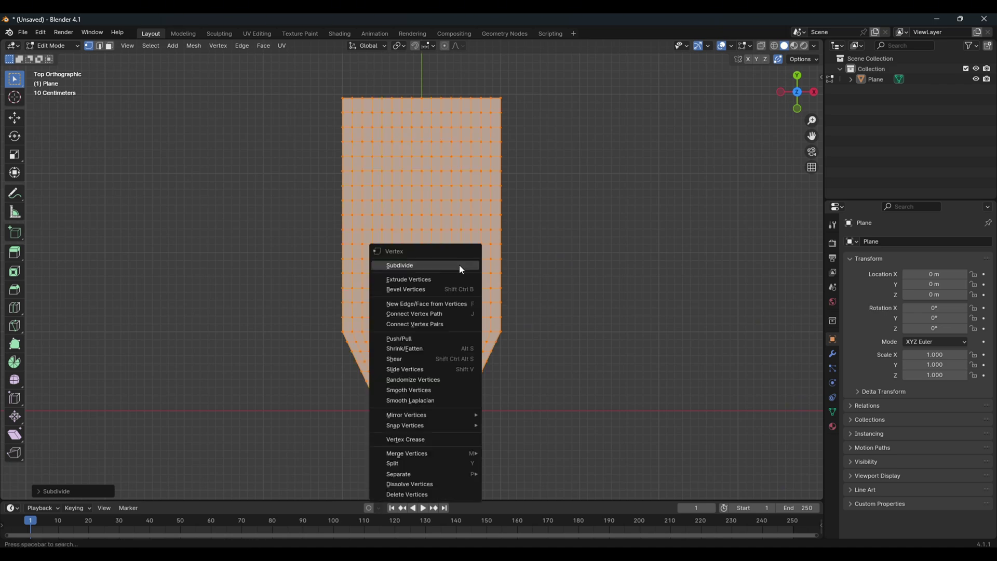
{"action": "left_click", "coordinate": [459, 266]}
{"action": "scroll", "coordinate": [460, 265], "scroll_direction": "up", "scroll_amount": 7}
{"action": "scroll", "coordinate": [459, 265], "scroll_direction": "down", "scroll_amount": 6}
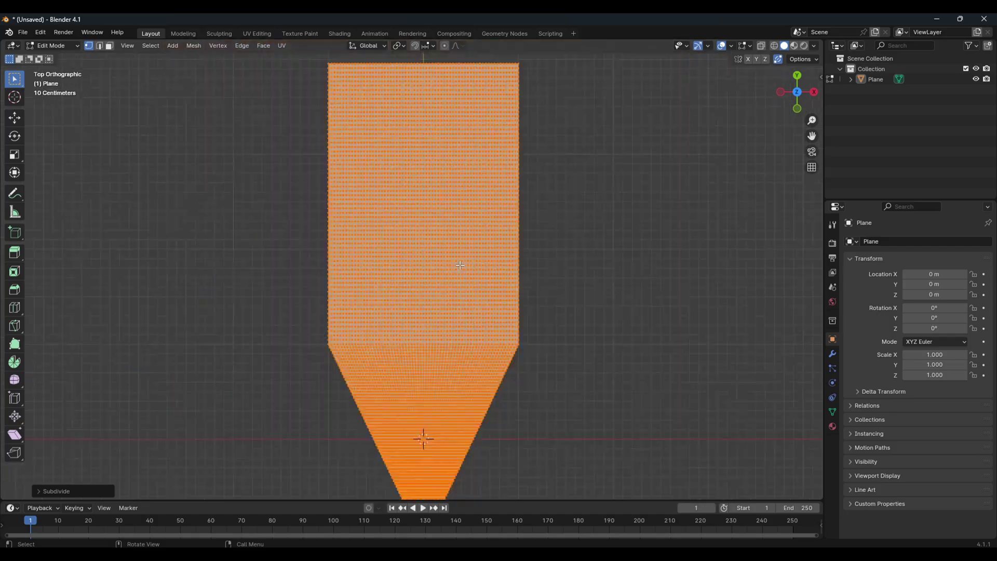
{"action": "scroll", "coordinate": [459, 265], "scroll_direction": "down", "scroll_amount": 7}
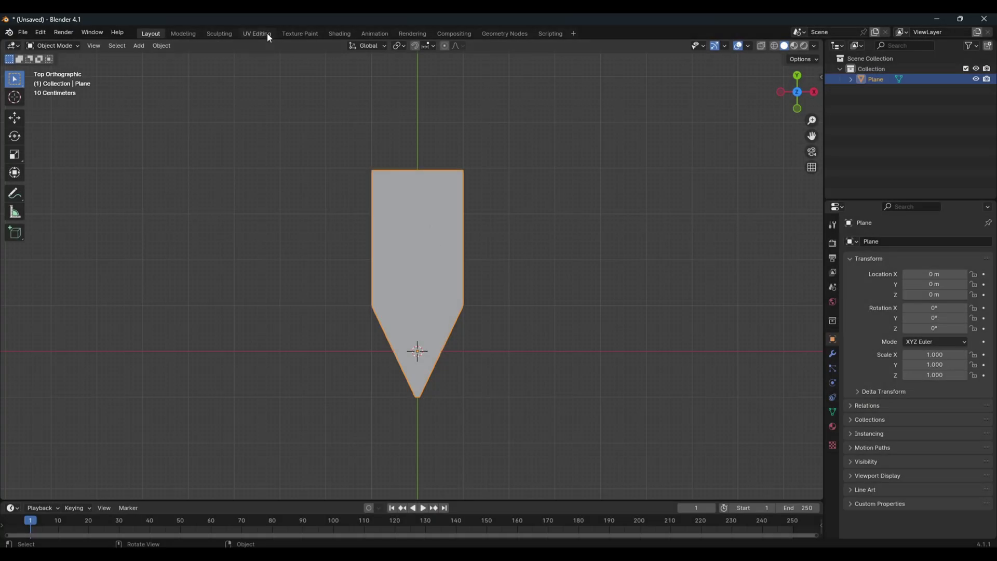
Step: Start a new image for the plane's UV layout and set its width and height to 4096 px
{"action": "left_click", "coordinate": [258, 34]}
{"action": "left_click", "coordinate": [307, 47]}
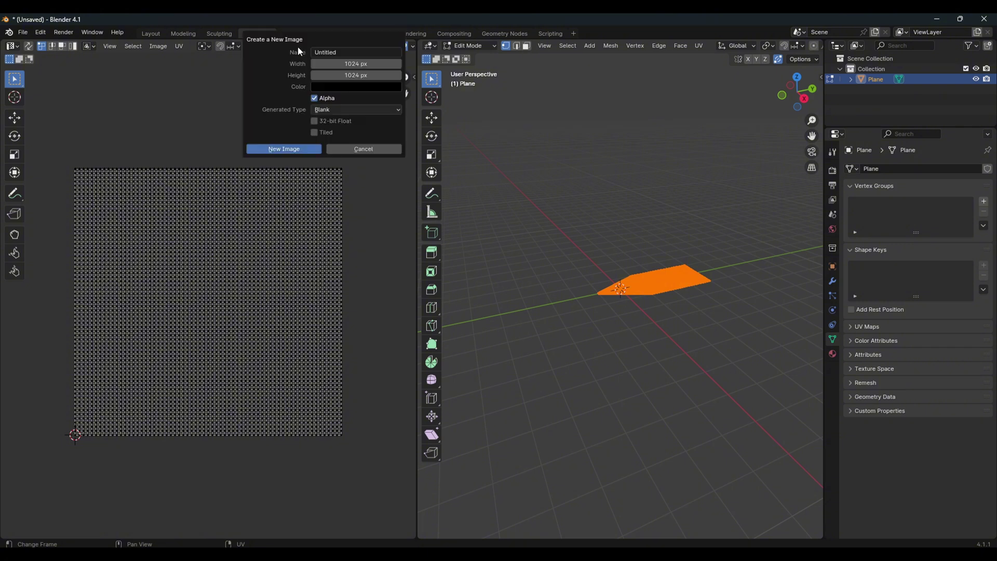
{"action": "left_click", "coordinate": [359, 65]}
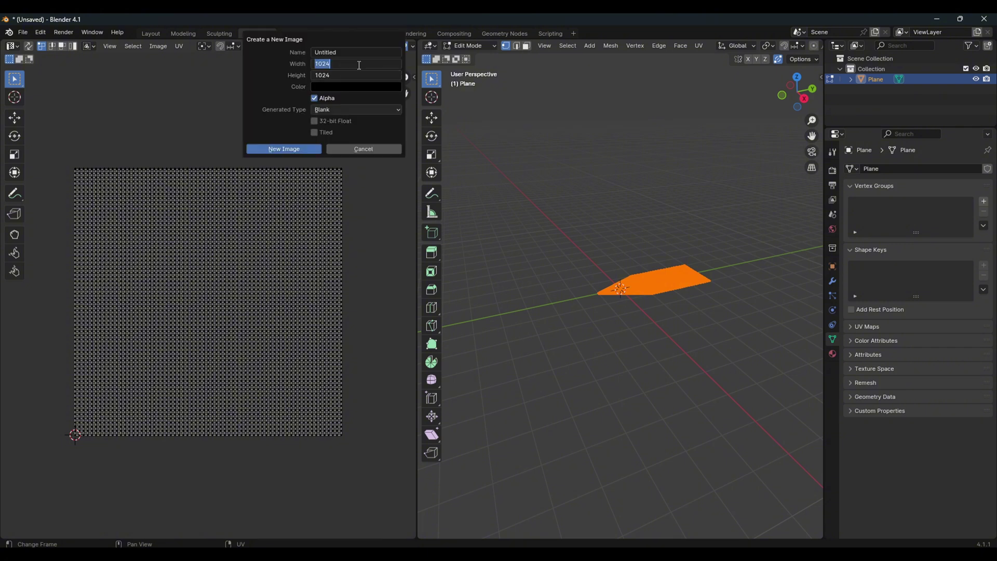
{"action": "left_click", "coordinate": [359, 65]}
{"action": "type", "text": "*4"}
{"action": "key", "text": "Return"}
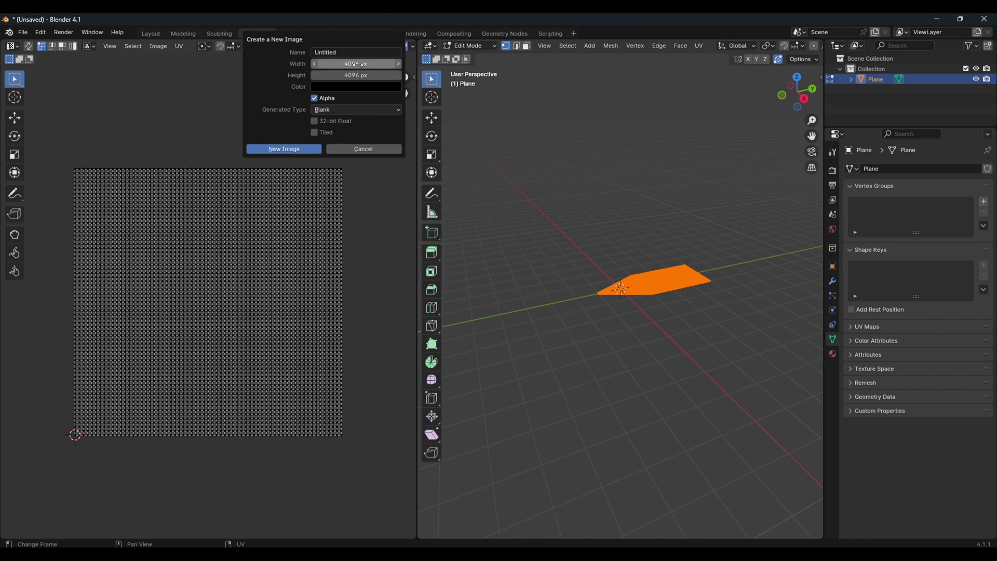
Step: Name the new image TestMesh and create it
{"action": "left_click", "coordinate": [351, 52]}
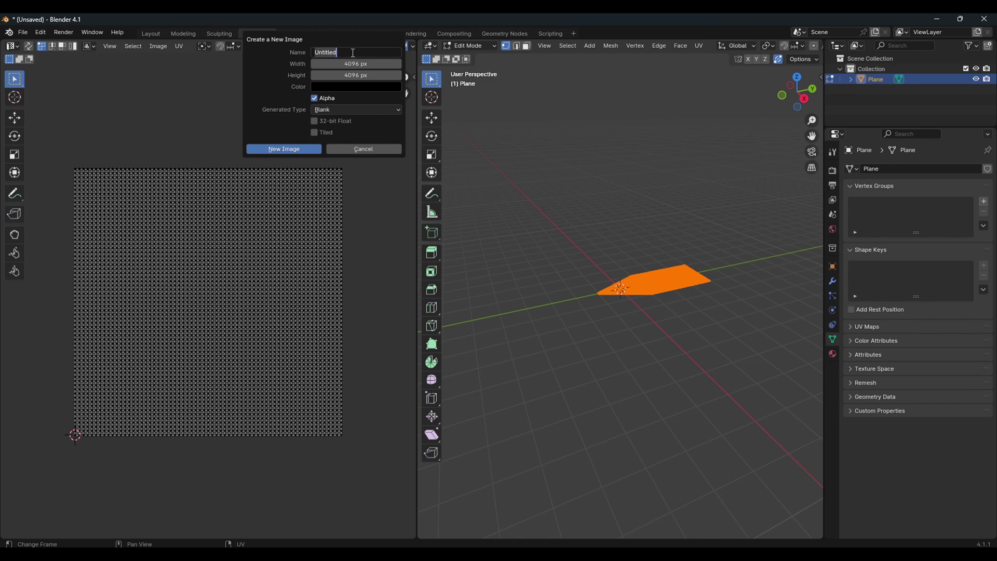
{"action": "type", "text": "TestMesh"}
{"action": "key", "text": "Return"}
{"action": "left_click", "coordinate": [307, 148]}
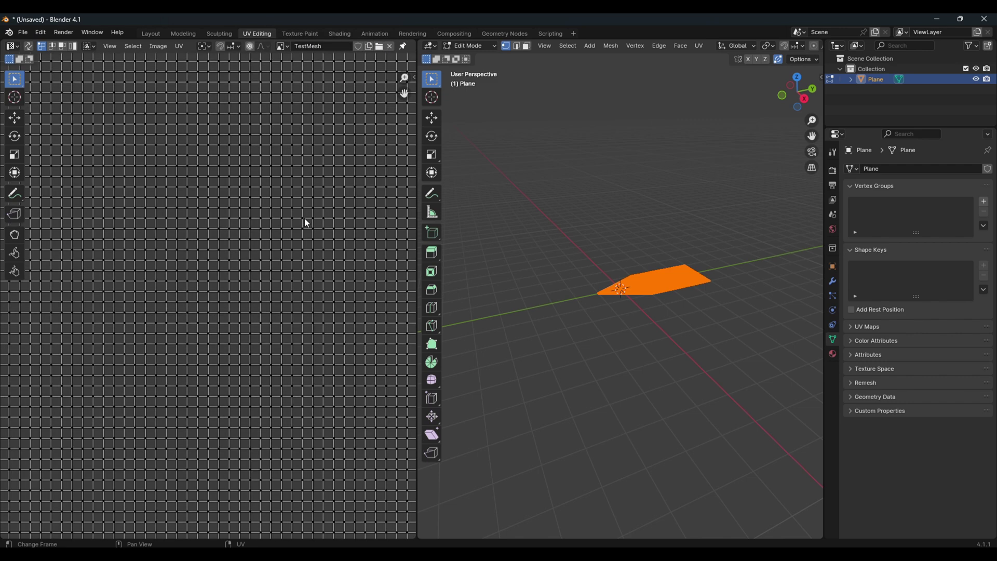
{"action": "scroll", "coordinate": [92, 260], "scroll_direction": "down", "scroll_amount": 6}
{"action": "scroll", "coordinate": [84, 239], "scroll_direction": "up", "scroll_amount": 5}
{"action": "scroll", "coordinate": [102, 238], "scroll_direction": "down", "scroll_amount": 3}
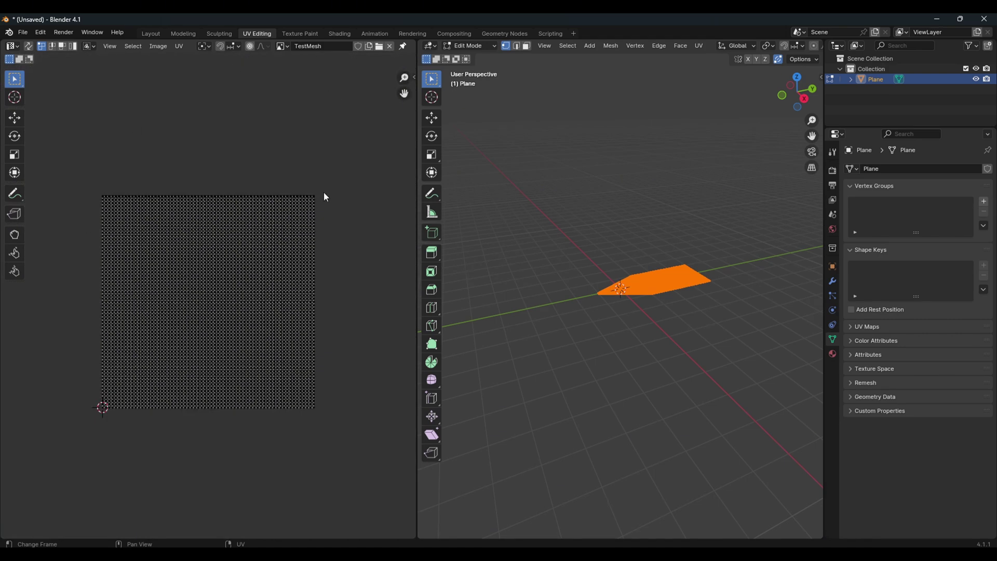
Step: Create a new material for the plane in the Shading workspace and use the TestMesh image as its texture
{"action": "left_click", "coordinate": [333, 36]}
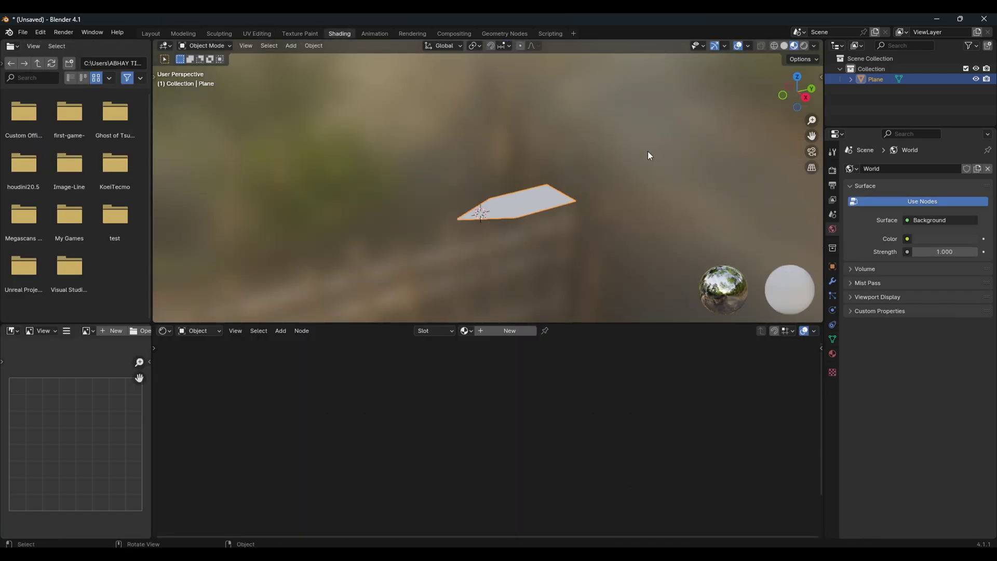
{"action": "left_click", "coordinate": [497, 332]}
{"action": "right_click", "coordinate": [571, 404]}
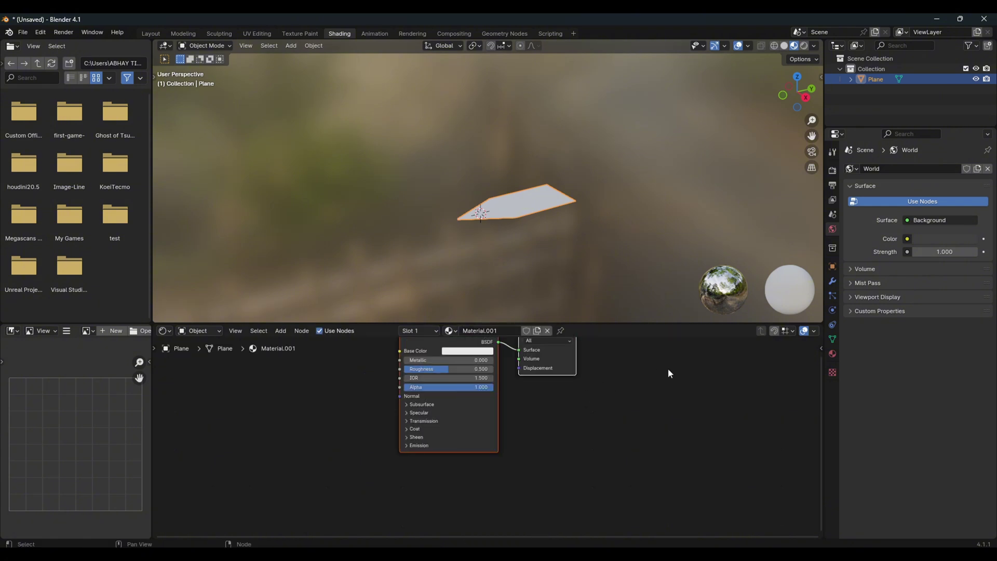
{"action": "middle_click_drag", "start_coordinate": [607, 400], "coordinate": [647, 509]}
{"action": "left_click_drag", "start_coordinate": [440, 460], "coordinate": [414, 460]}
{"action": "left_click", "coordinate": [414, 441]}
{"action": "left_click", "coordinate": [416, 428]}
{"action": "scroll", "coordinate": [415, 412], "scroll_direction": "up", "scroll_amount": 4}
{"action": "middle_click_drag", "start_coordinate": [415, 413], "coordinate": [477, 335]}
{"action": "left_click", "coordinate": [331, 410]}
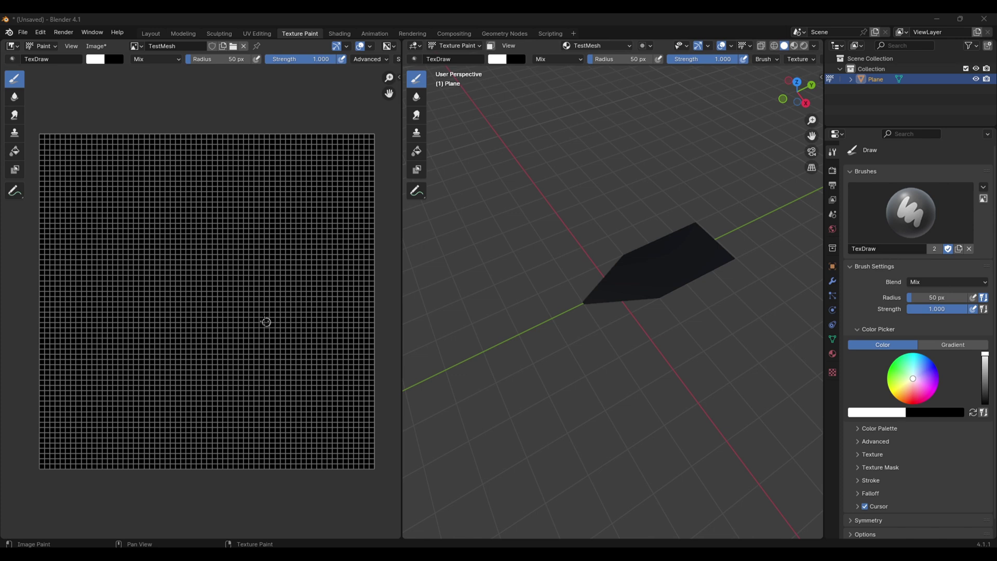
Step: Paint freehand white test strokes across the TestMesh image with the 50 px TexDraw brush
{"action": "left_click_drag", "start_coordinate": [188, 273], "coordinate": [229, 377]}
{"action": "scroll", "coordinate": [630, 313], "scroll_direction": "up", "scroll_amount": 6}
{"action": "middle_click_drag", "start_coordinate": [632, 314], "coordinate": [688, 338]}
{"action": "left_click_drag", "start_coordinate": [127, 219], "coordinate": [53, 312]}
{"action": "mouse_move", "coordinate": [98, 231]}
{"action": "left_mouse_down"}
{"action": "mouse_move", "coordinate": [187, 314]}
{"action": "mouse_move", "coordinate": [374, 310]}
{"action": "left_mouse_up"}
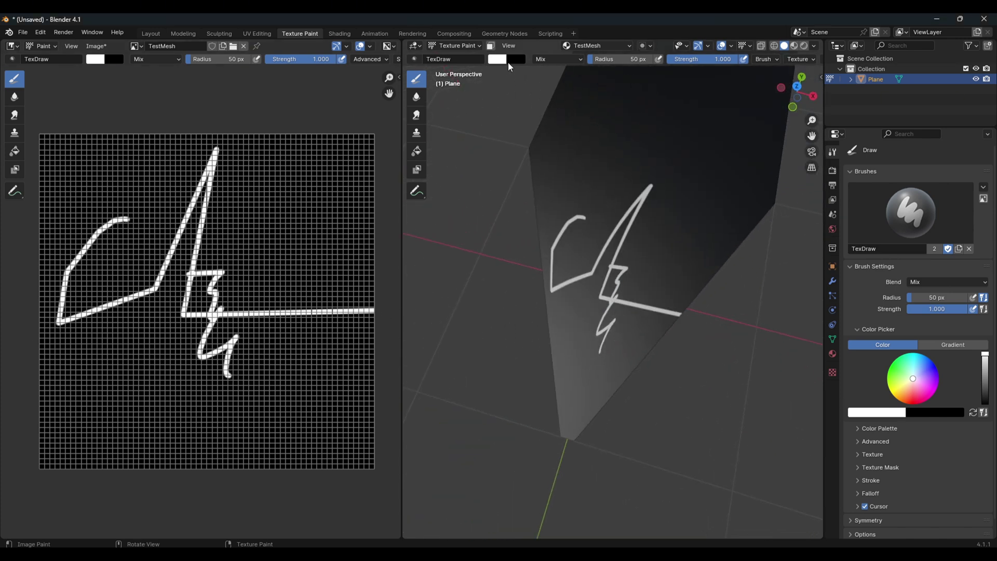
Step: Pick a different brush color and paint another freehand stroke on the TestMesh image
{"action": "left_click", "coordinate": [498, 59]}
{"action": "left_click", "coordinate": [518, 127]}
{"action": "mouse_move", "coordinate": [128, 240]}
{"action": "left_mouse_down"}
{"action": "mouse_move", "coordinate": [169, 252]}
{"action": "mouse_move", "coordinate": [312, 347]}
{"action": "mouse_move", "coordinate": [236, 400]}
{"action": "left_mouse_up"}
{"action": "scroll", "coordinate": [655, 288], "scroll_direction": "up", "scroll_amount": 2}
{"action": "scroll", "coordinate": [656, 288], "scroll_direction": "down", "scroll_amount": 3}
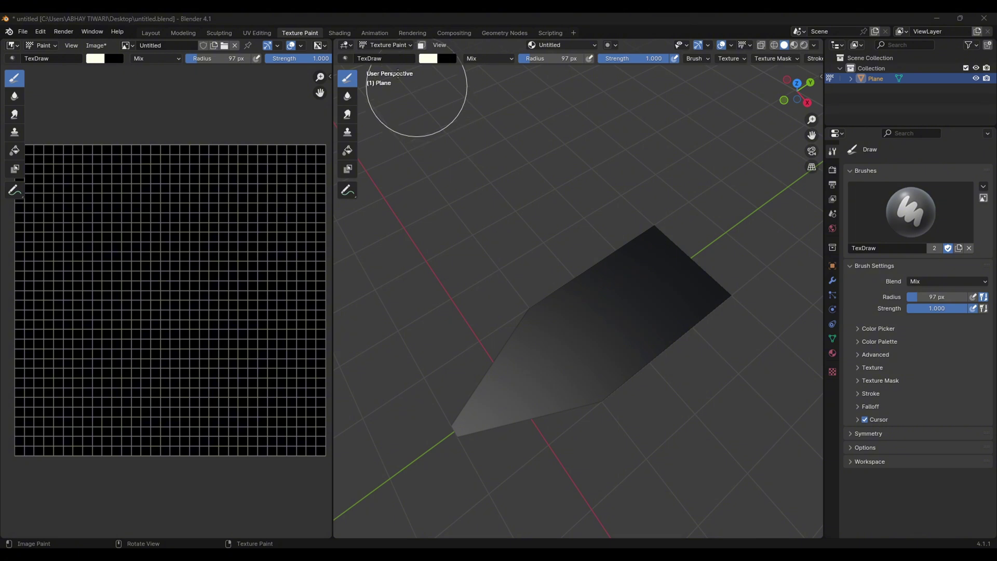
Step: Unwrap the whole pointed plane with Smart UV Project, using a small island margin
{"action": "left_click", "coordinate": [258, 31]}
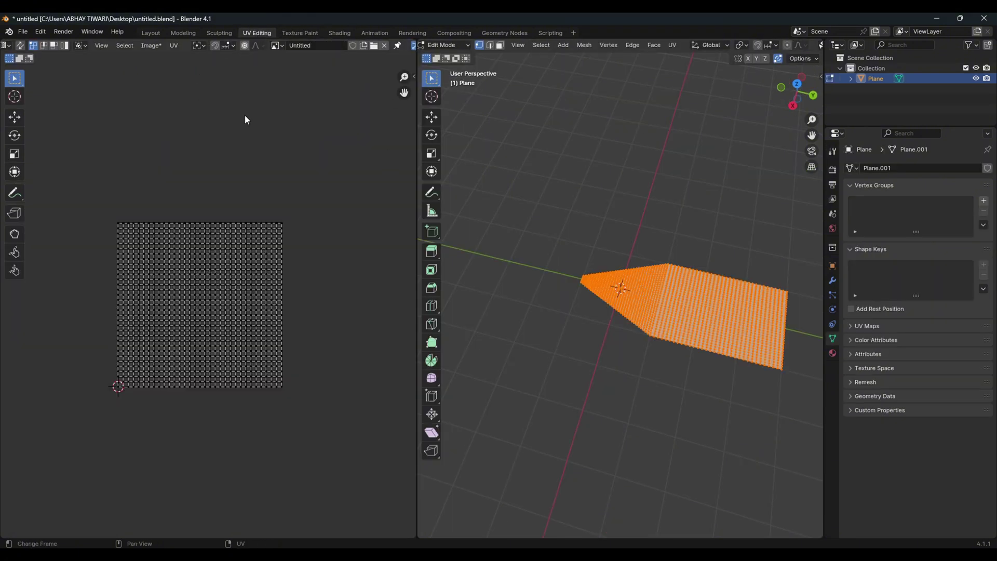
{"action": "key", "text": "alt+a"}
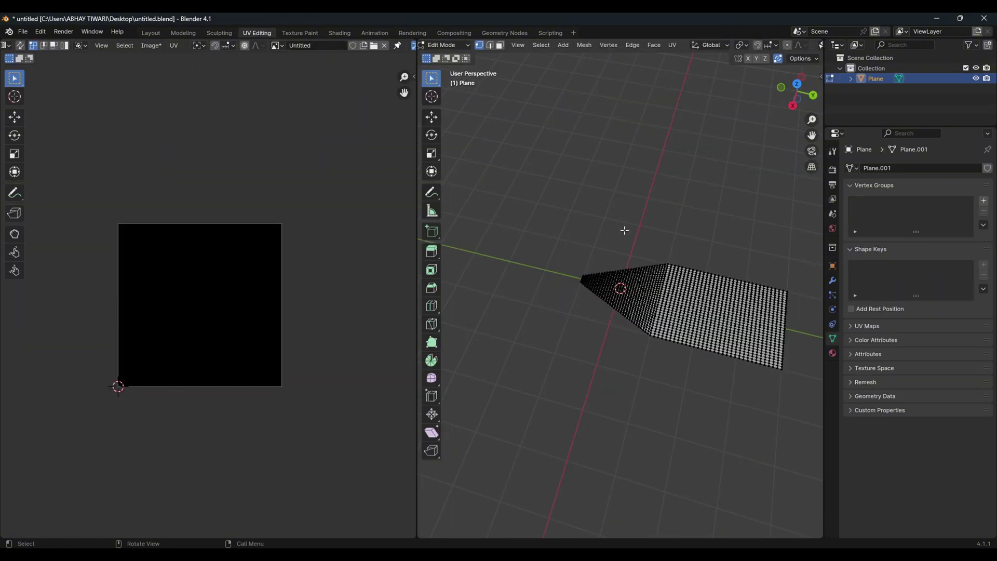
{"action": "key", "text": "a"}
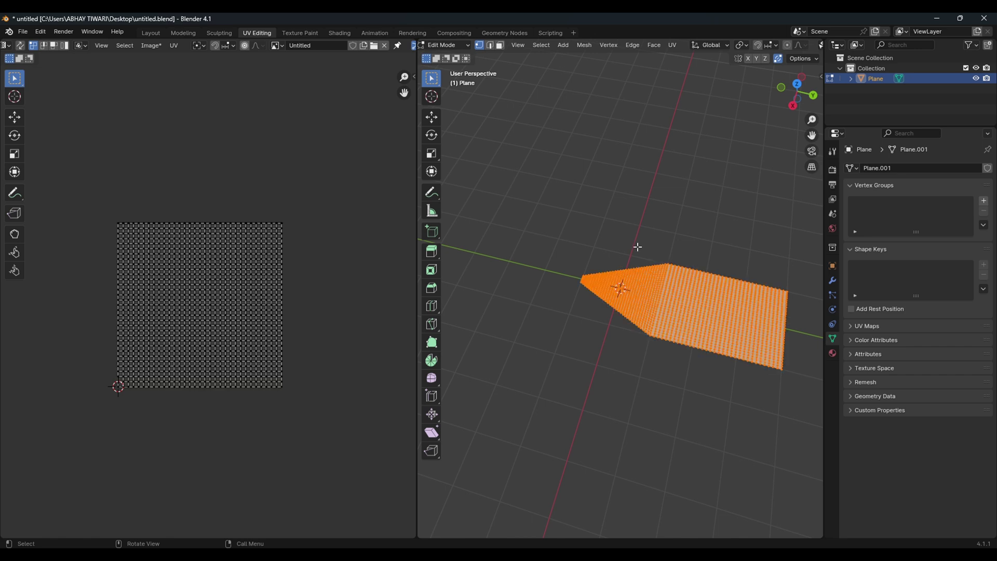
{"action": "key", "text": "u"}
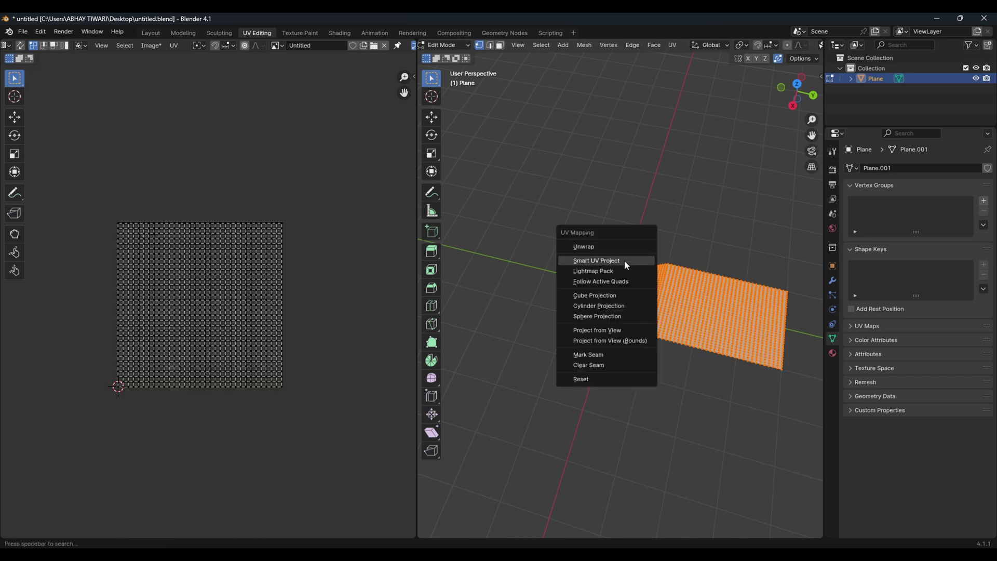
{"action": "left_click", "coordinate": [626, 262]}
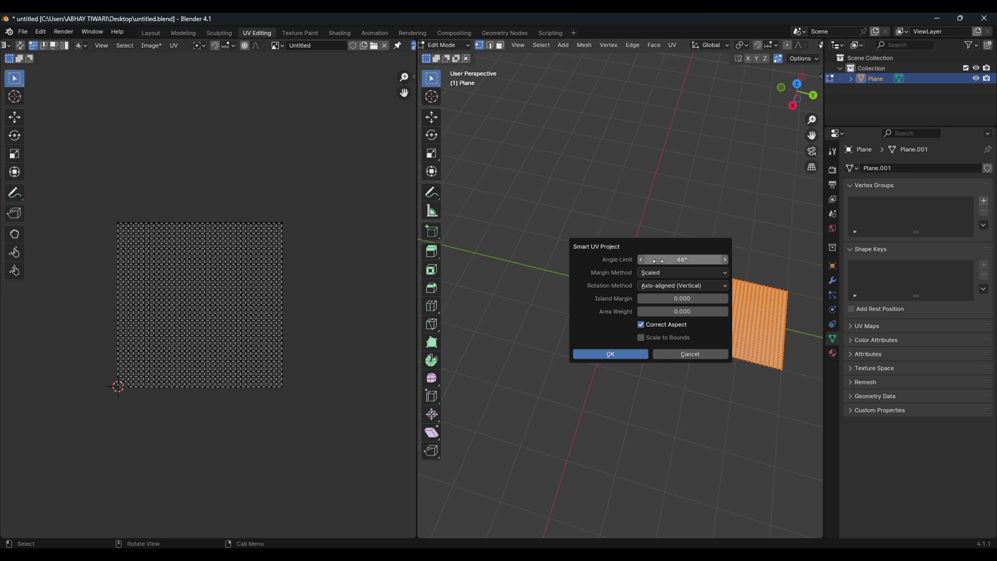
{"action": "left_click", "coordinate": [701, 299]}
{"action": "left_click", "coordinate": [701, 299]}
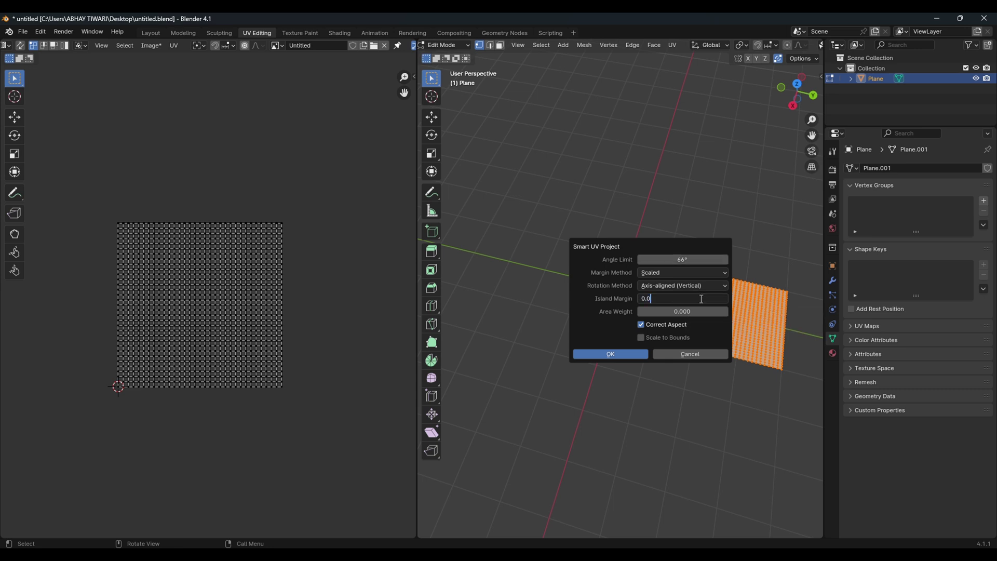
{"action": "type", "text": "01"}
{"action": "key", "text": "Return"}
{"action": "left_click", "coordinate": [618, 355]}
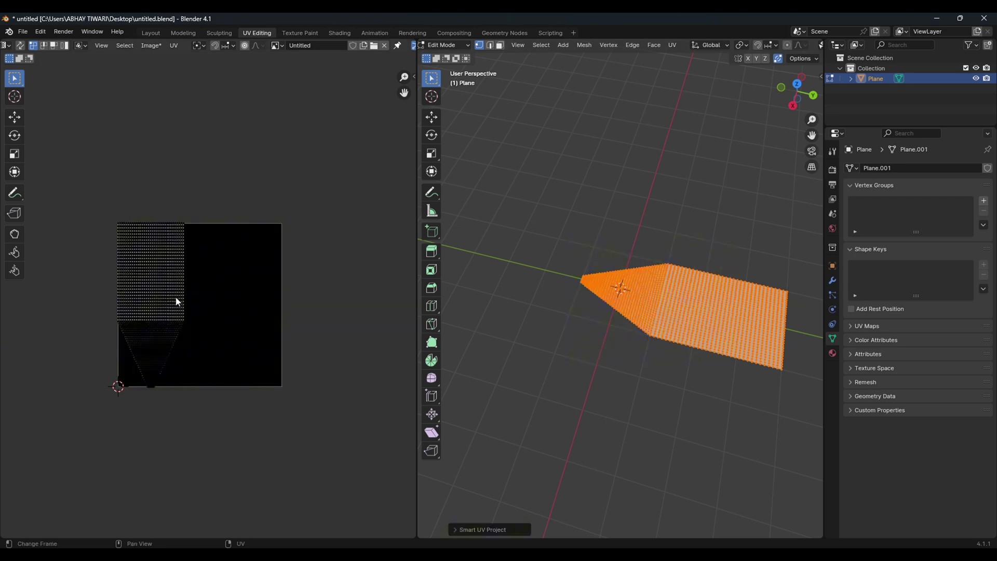
Step: Select the entire linked UV island of the pointed plane in the UV layout
{"action": "scroll", "coordinate": [102, 315], "scroll_direction": "up", "scroll_amount": 5}
{"action": "scroll", "coordinate": [36, 291], "scroll_direction": "down", "scroll_amount": 5}
{"action": "left_click_drag", "start_coordinate": [69, 196], "coordinate": [209, 388]}
{"action": "left_click", "coordinate": [208, 420]}
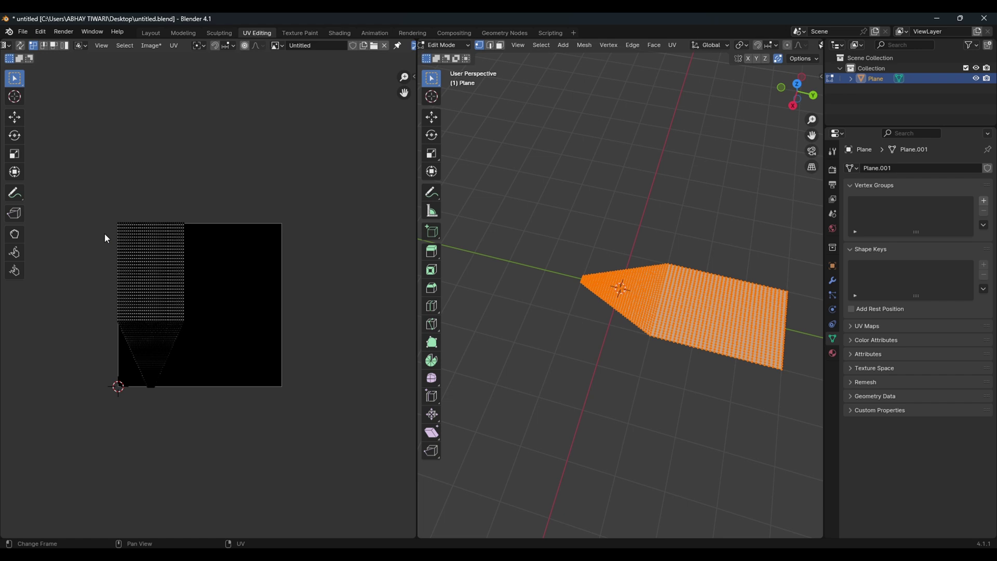
{"action": "key", "text": "l"}
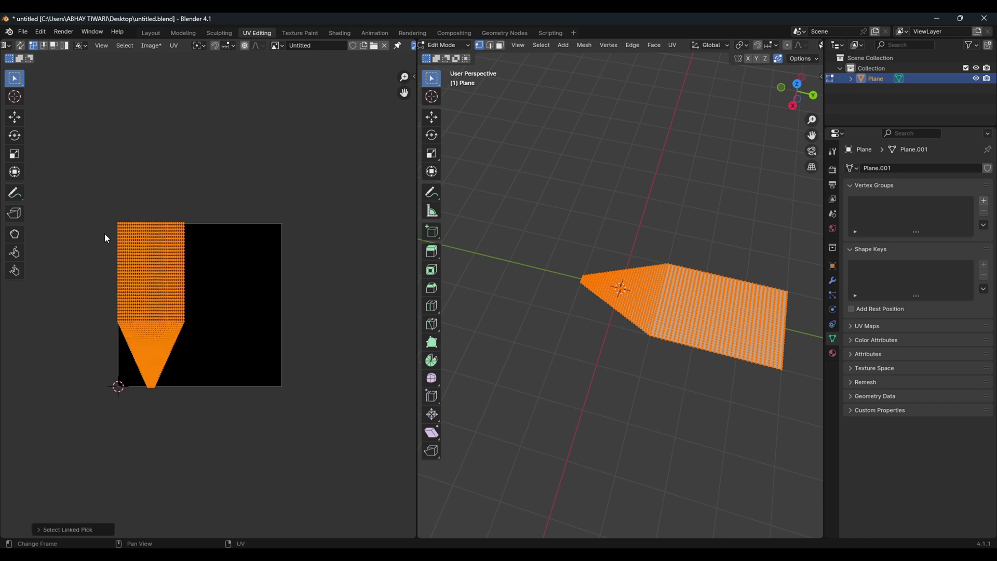
{"action": "key", "text": "g"}
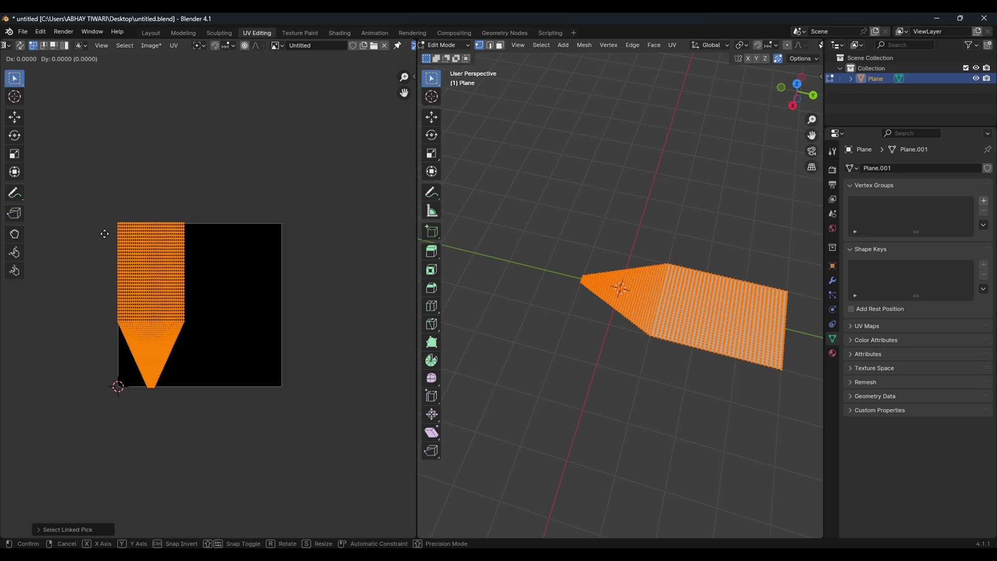
{"action": "key", "text": "y"}
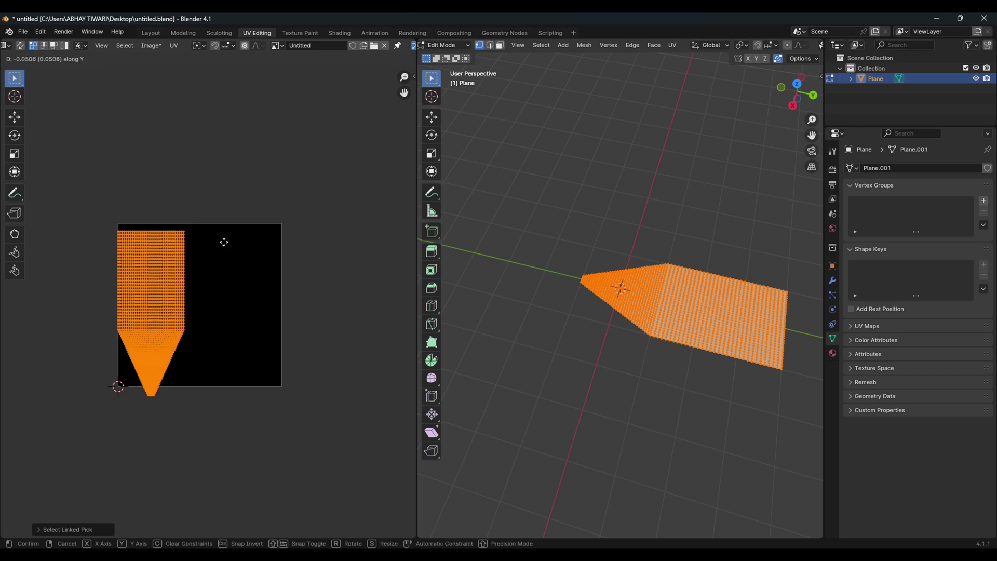
{"action": "right_click", "coordinate": [224, 232]}
Step: Move the selected UV island about 0.27 along X to centre it over the image
{"action": "key", "text": "g"}
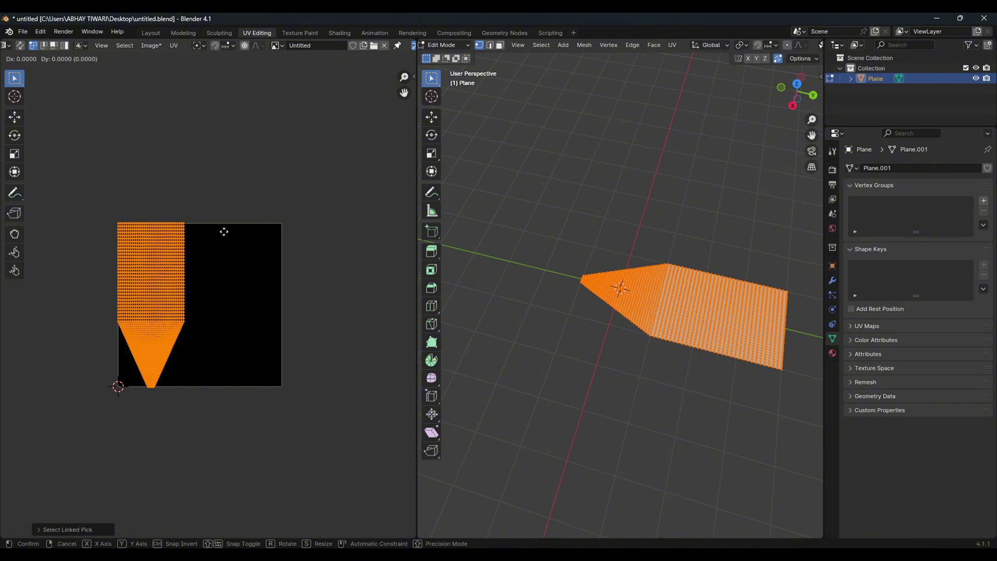
{"action": "key", "text": "x"}
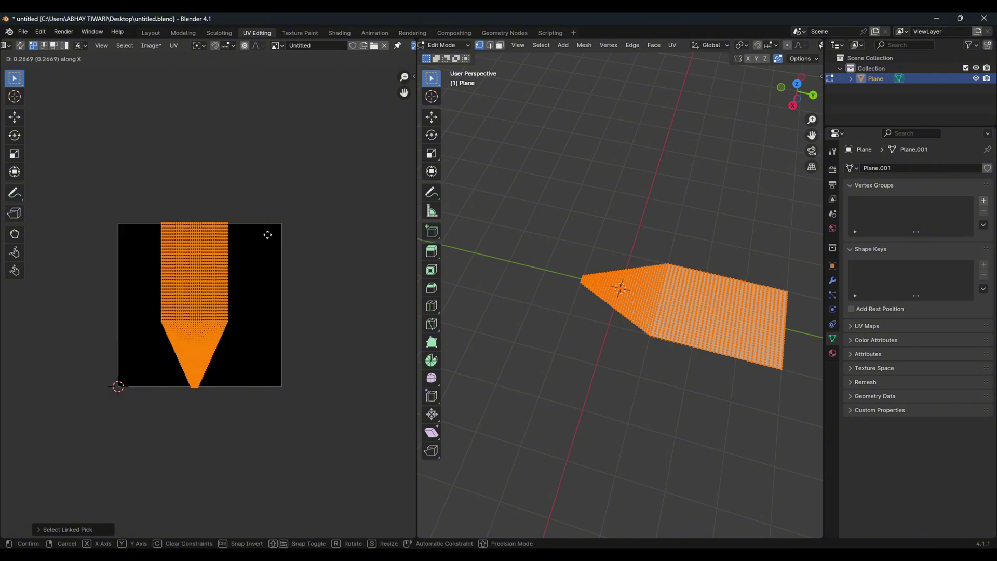
{"action": "left_click", "coordinate": [267, 237]}
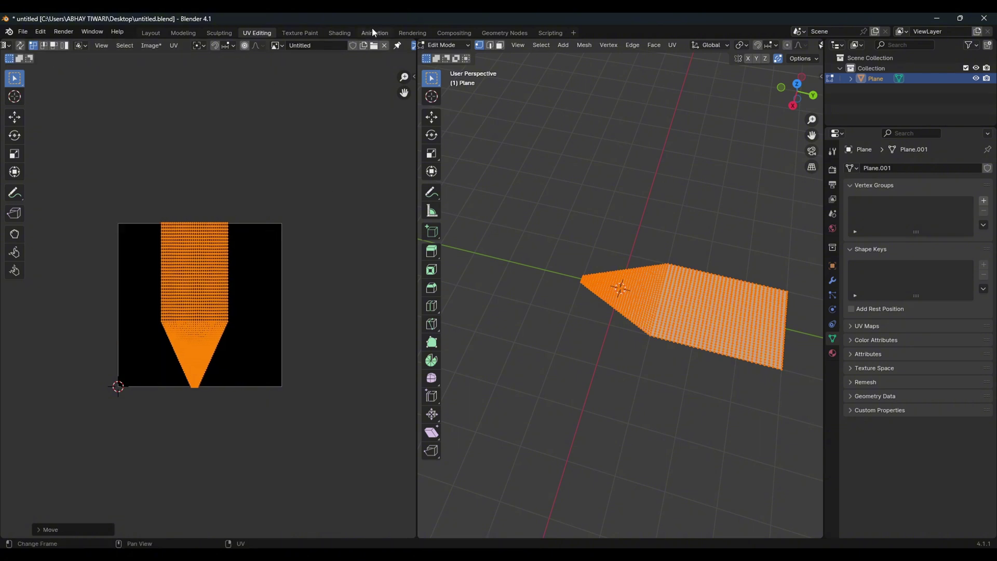
Step: Switch to the Texture Paint workspace, test a single 97 px TexDraw dab on the plane and undo it
{"action": "left_click", "coordinate": [300, 33]}
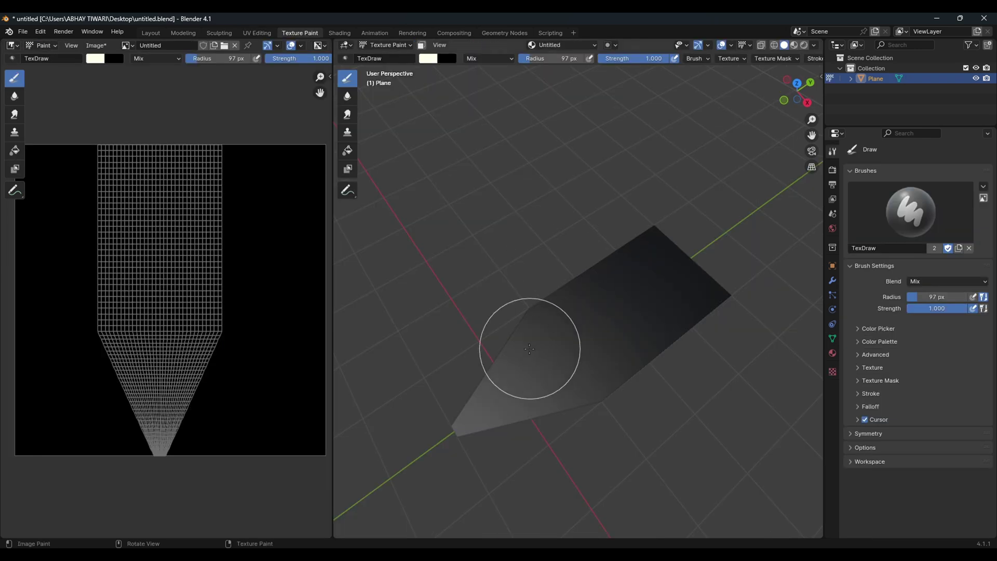
{"action": "left_click", "coordinate": [592, 334]}
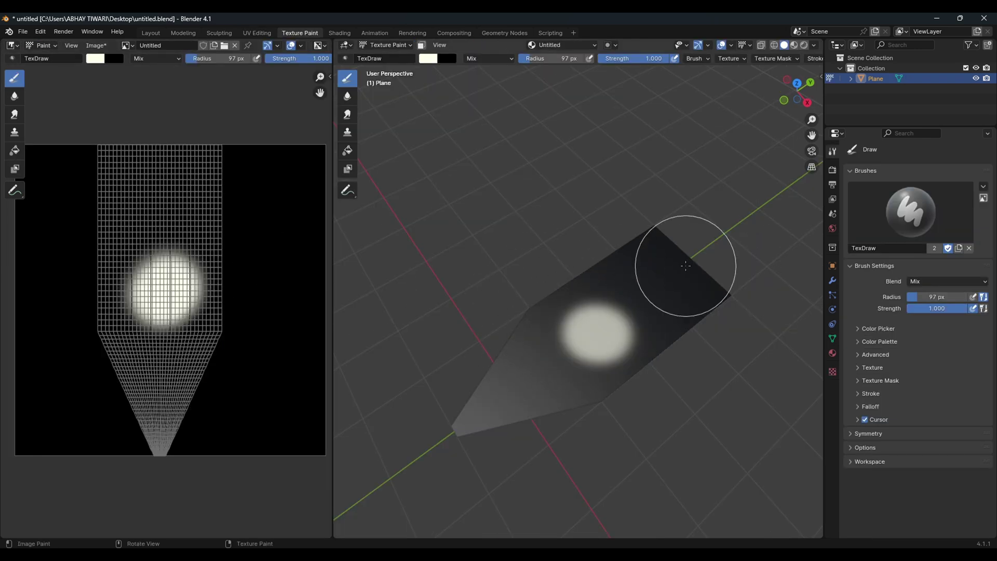
{"action": "key", "text": "ctrl+z"}
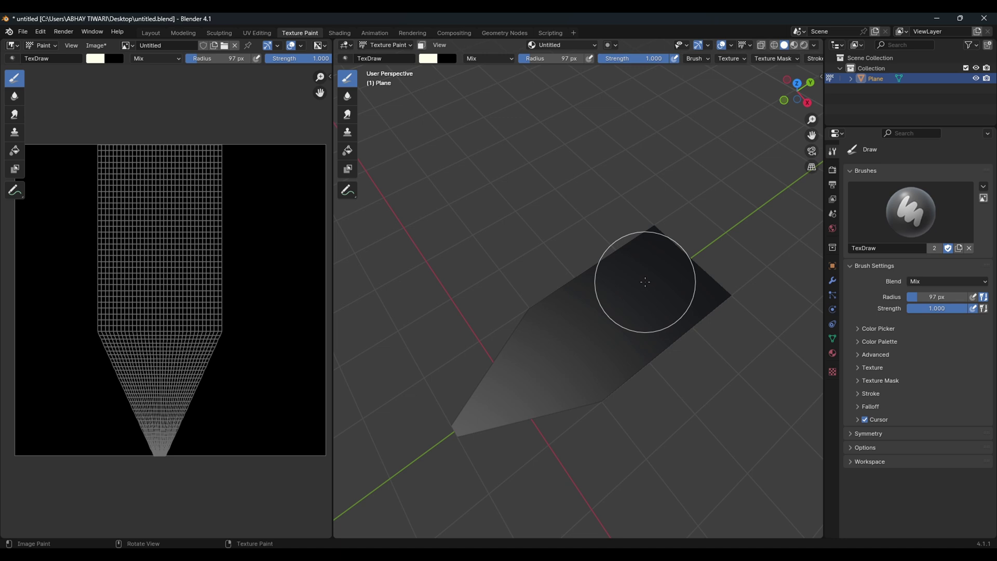
Step: Create a new brush texture and load Og.png from the Pictures folder as its image
{"action": "left_click", "coordinate": [832, 372]}
{"action": "left_click", "coordinate": [915, 186]}
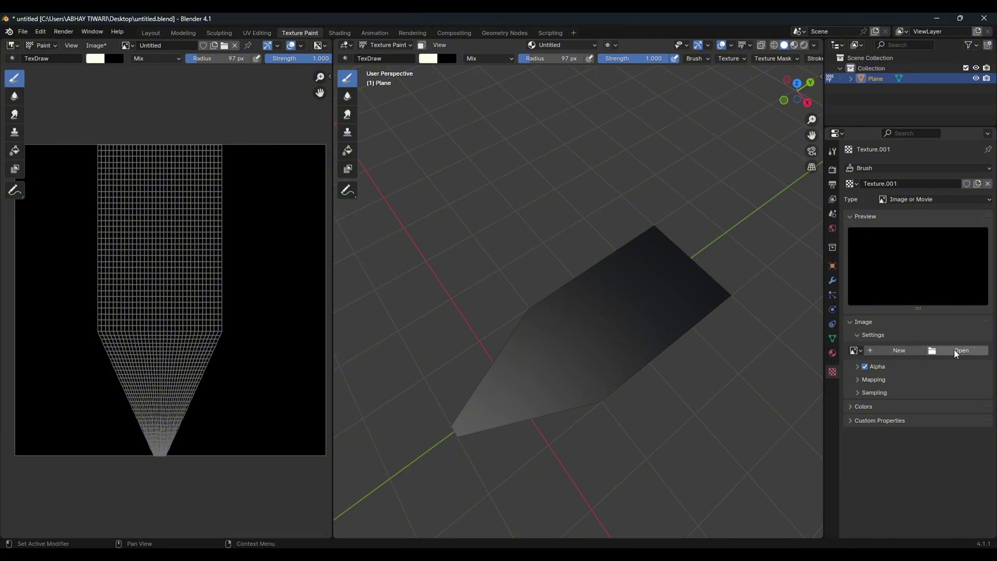
{"action": "left_click", "coordinate": [954, 350]}
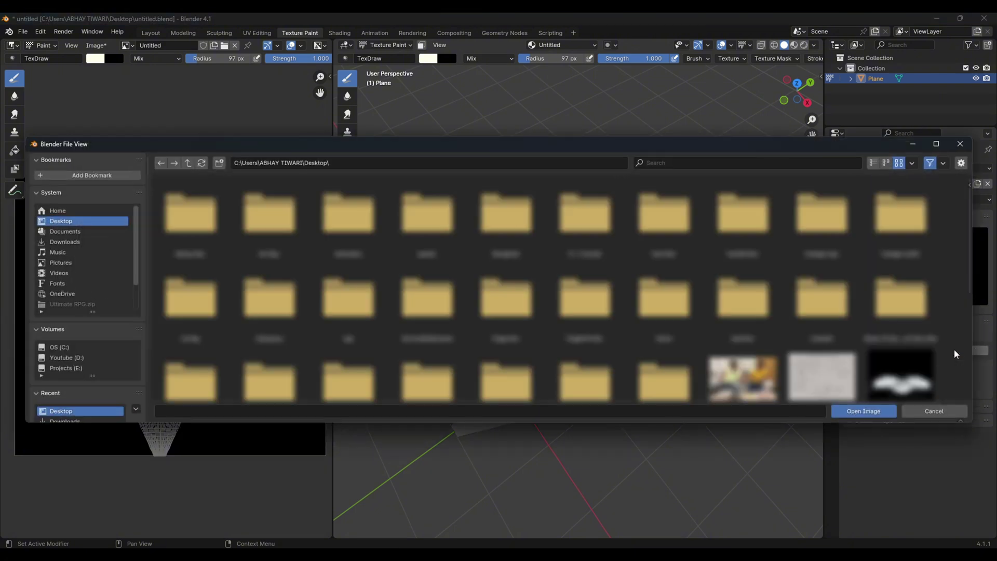
{"action": "scroll", "coordinate": [668, 289], "scroll_direction": "down", "scroll_amount": 2}
{"action": "scroll", "coordinate": [62, 208], "scroll_direction": "down", "scroll_amount": 2}
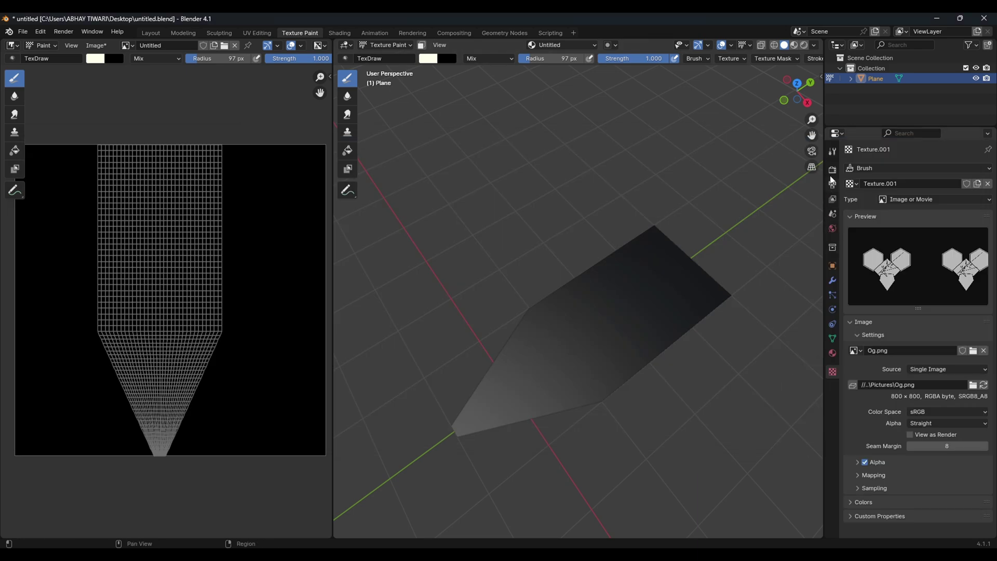
Step: View the plane from the top and assign the Og.png logo texture to the TexDraw brush
{"action": "left_click", "coordinate": [832, 151]}
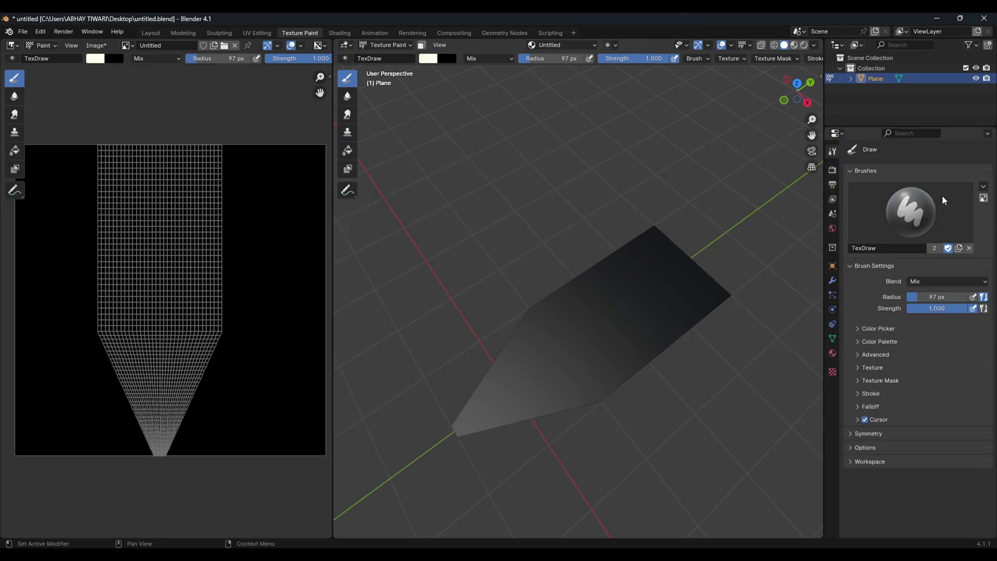
{"action": "key", "text": "KP_7"}
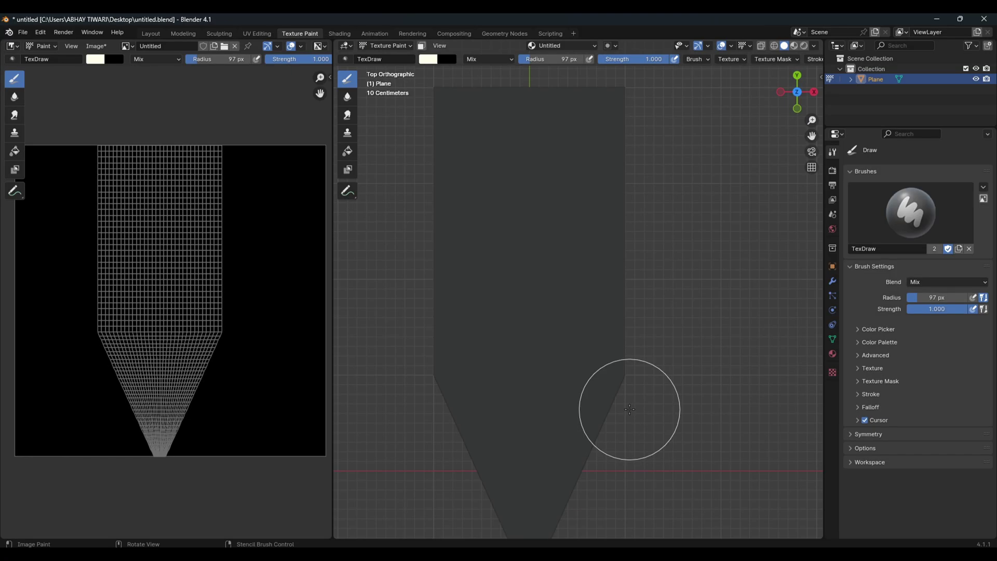
{"action": "left_click", "coordinate": [858, 367]}
{"action": "left_click", "coordinate": [919, 410]}
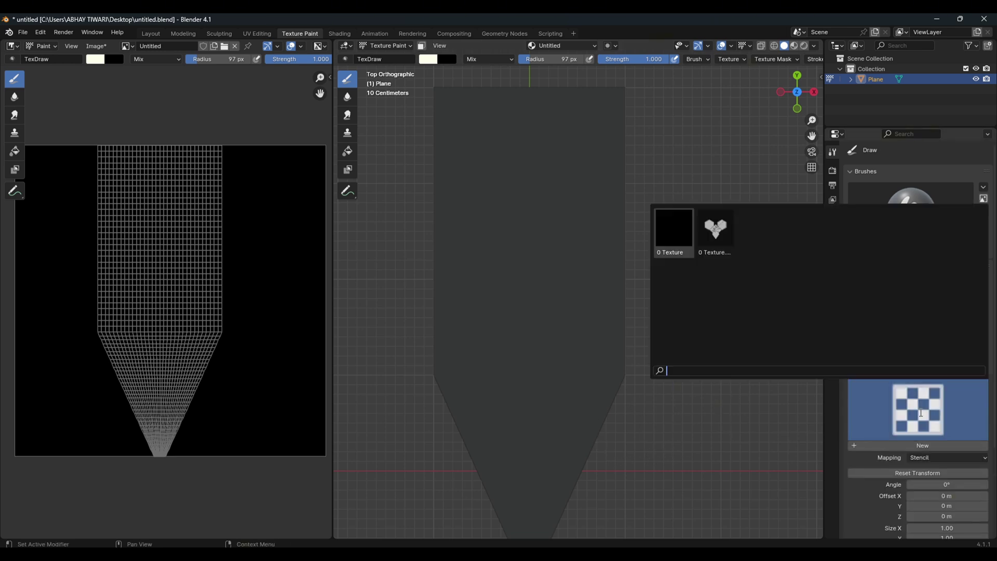
{"action": "left_click", "coordinate": [710, 237]}
Step: Try a freehand stroke down the plane with the brush texture mapped to View Plane, and undo the stroke
{"action": "left_click", "coordinate": [948, 396]}
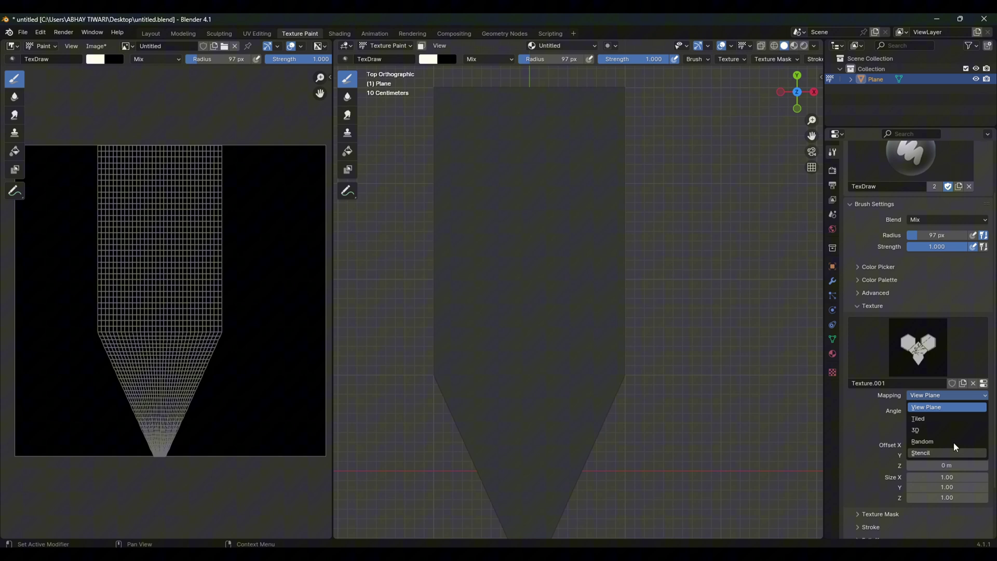
{"action": "left_click", "coordinate": [948, 407]}
{"action": "mouse_move", "coordinate": [534, 252]}
{"action": "left_mouse_down"}
{"action": "mouse_move", "coordinate": [534, 233]}
{"action": "mouse_move", "coordinate": [536, 284]}
{"action": "mouse_move", "coordinate": [496, 350]}
{"action": "mouse_move", "coordinate": [498, 429]}
{"action": "mouse_move", "coordinate": [546, 485]}
{"action": "left_mouse_up"}
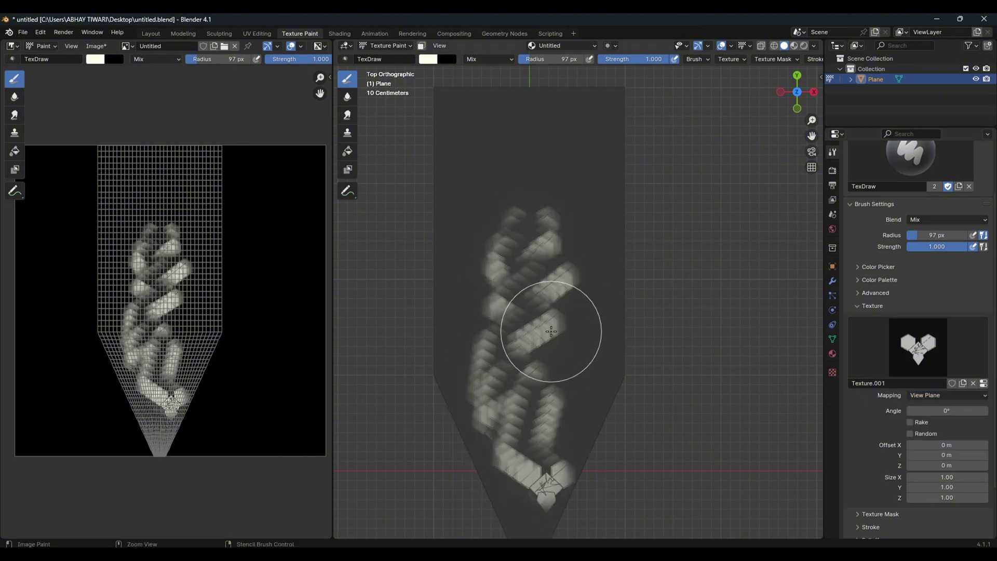
{"action": "key", "text": "ctrl+z"}
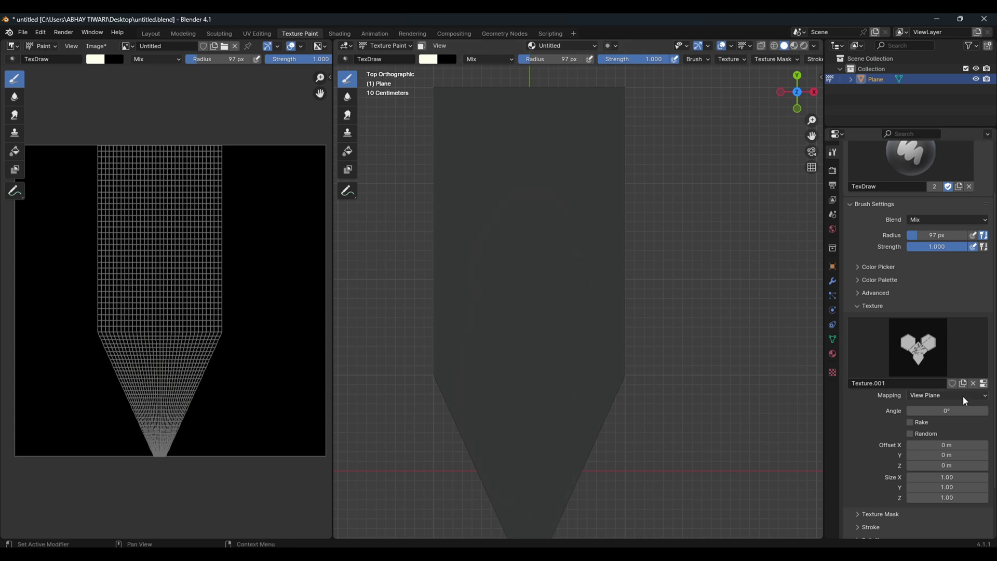
Step: Set the brush texture mapping to Stencil and place the logo stencil over the plane's rectangular part
{"action": "left_click", "coordinate": [964, 397]}
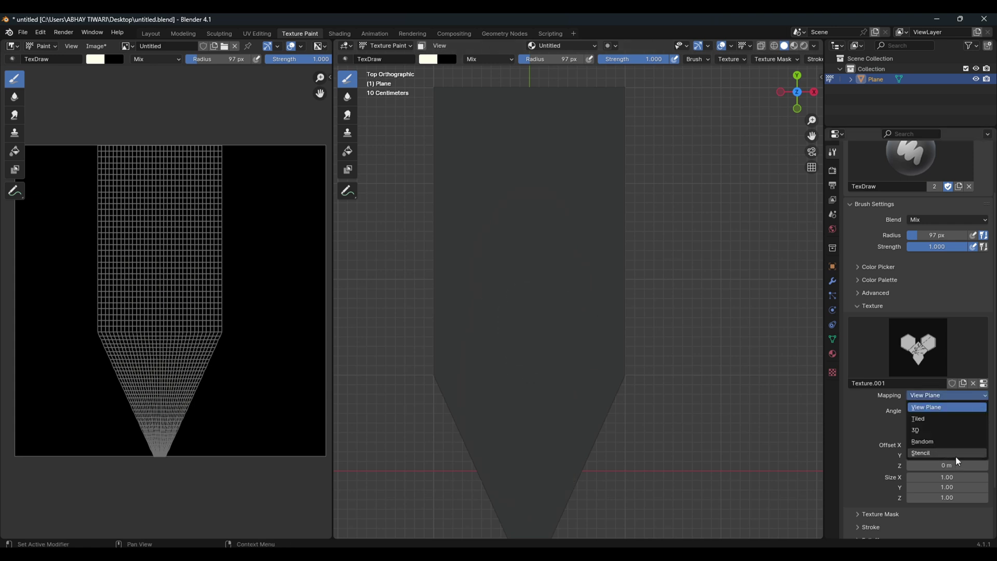
{"action": "left_click", "coordinate": [957, 455]}
{"action": "scroll", "coordinate": [561, 356], "scroll_direction": "down", "scroll_amount": 6}
{"action": "right_click_drag", "start_coordinate": [514, 346], "coordinate": [597, 215]}
{"action": "scroll", "coordinate": [593, 244], "scroll_direction": "up", "scroll_amount": 5}
{"action": "scroll", "coordinate": [603, 218], "scroll_direction": "up", "scroll_amount": 1}
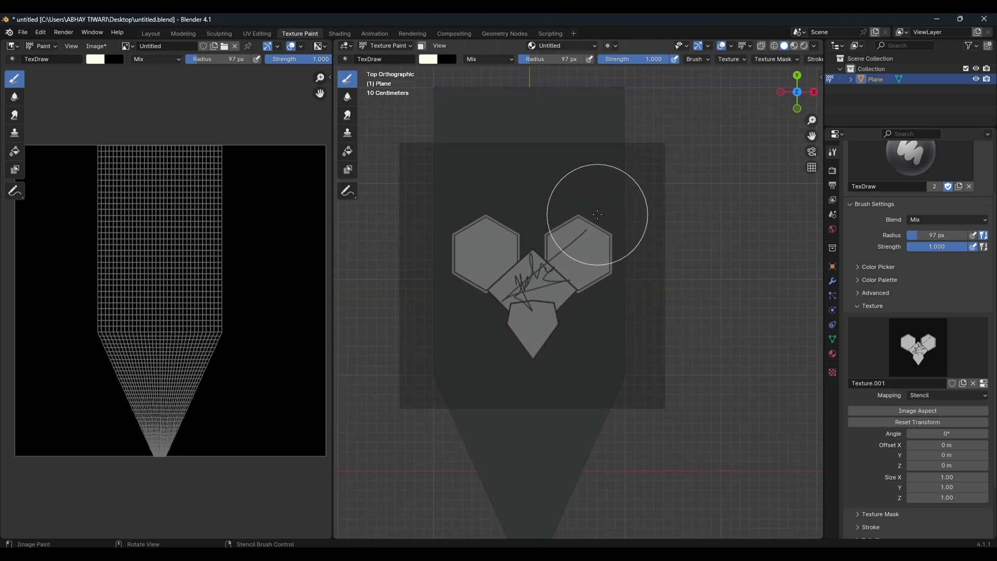
Step: Paint the whole logo through the stencil onto the plane and remove the texture from the brush
{"action": "mouse_move", "coordinate": [456, 238]}
{"action": "left_mouse_down"}
{"action": "mouse_move", "coordinate": [462, 245]}
{"action": "mouse_move", "coordinate": [448, 251]}
{"action": "mouse_move", "coordinate": [480, 235]}
{"action": "mouse_move", "coordinate": [523, 322]}
{"action": "mouse_move", "coordinate": [556, 334]}
{"action": "left_mouse_up"}
{"action": "left_click", "coordinate": [973, 384]}
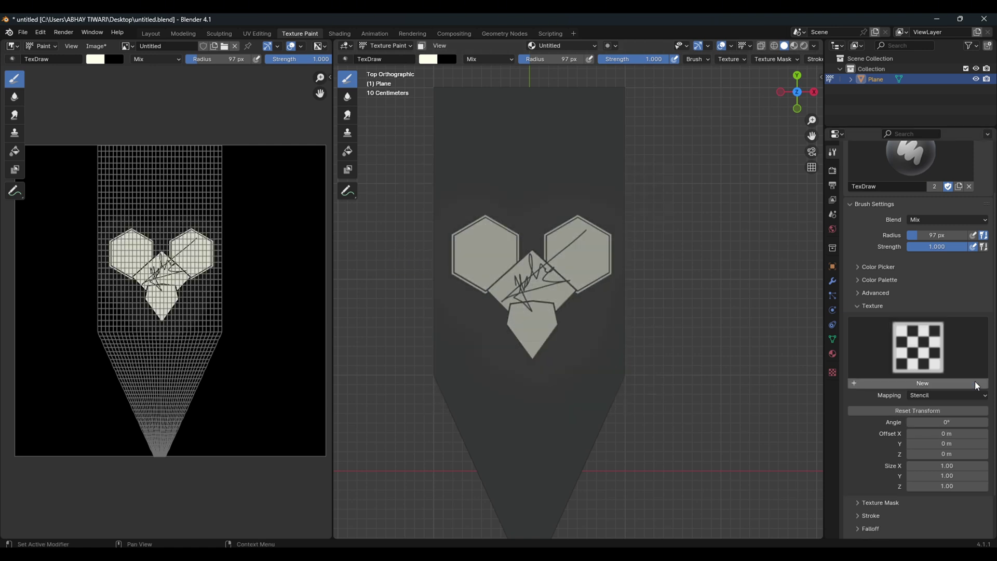
{"action": "mouse_move", "coordinate": [755, 216]}
{"action": "middle_mouse_down"}
{"action": "mouse_move", "coordinate": [661, 227]}
{"action": "mouse_move", "coordinate": [661, 249]}
{"action": "mouse_move", "coordinate": [672, 250]}
{"action": "middle_mouse_up"}
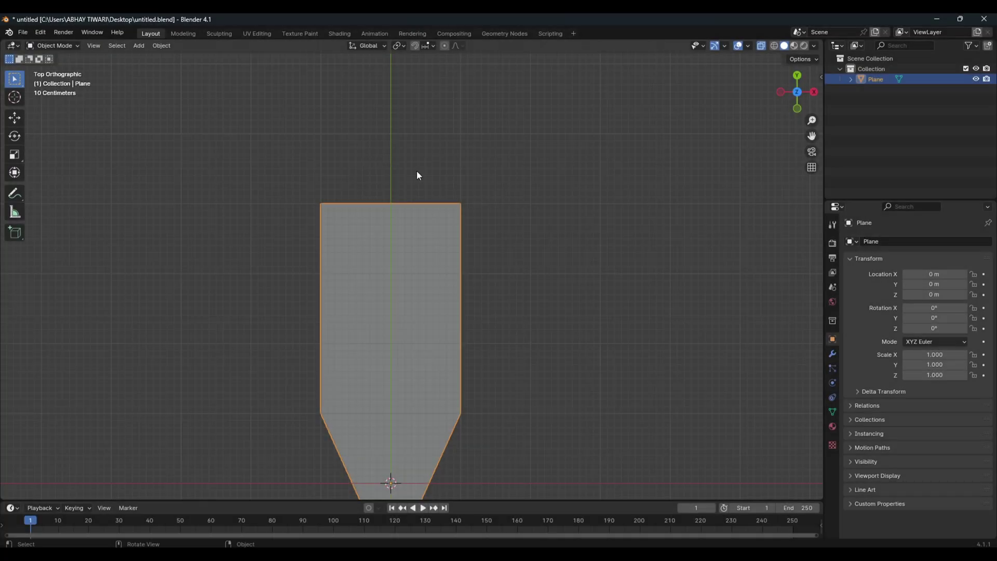
Step: Inspect the painted logo on the deselected plane in the Layout workspace with Material Preview shading
{"action": "scroll", "coordinate": [453, 223], "scroll_direction": "down", "scroll_amount": 3}
{"action": "middle_click_drag", "start_coordinate": [452, 223], "coordinate": [454, 248]}
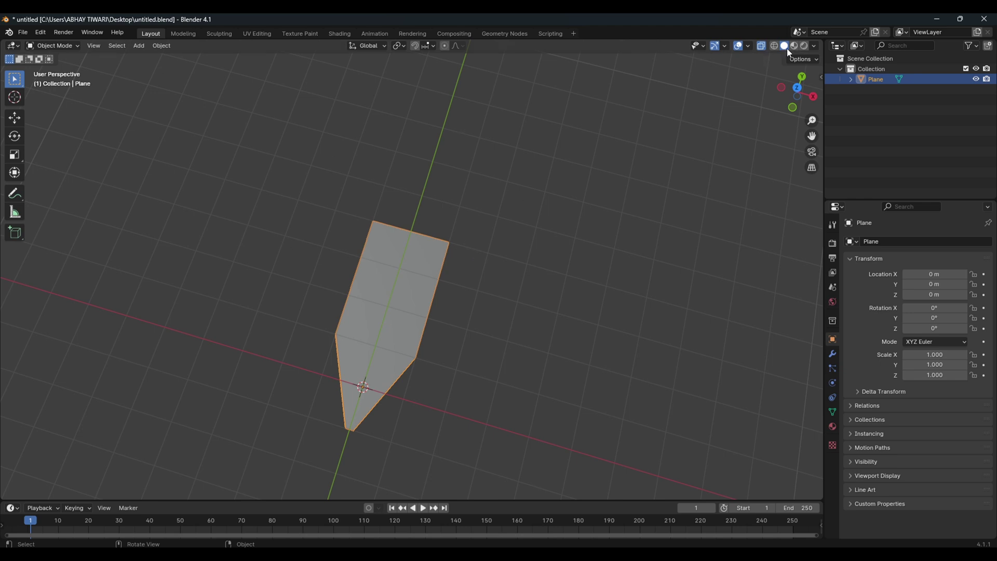
{"action": "left_click", "coordinate": [628, 180]}
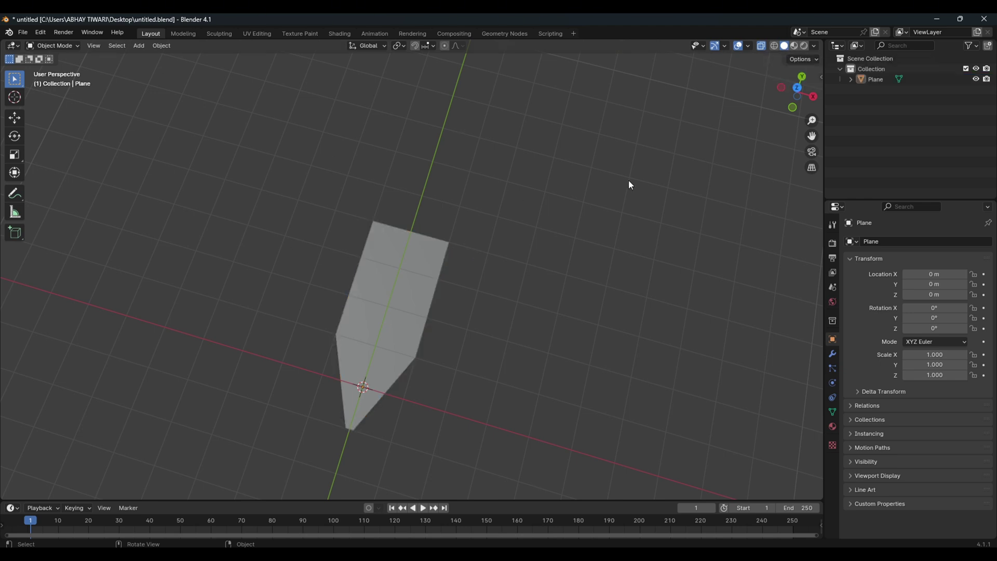
{"action": "middle_click_drag", "start_coordinate": [628, 180], "coordinate": [628, 179]}
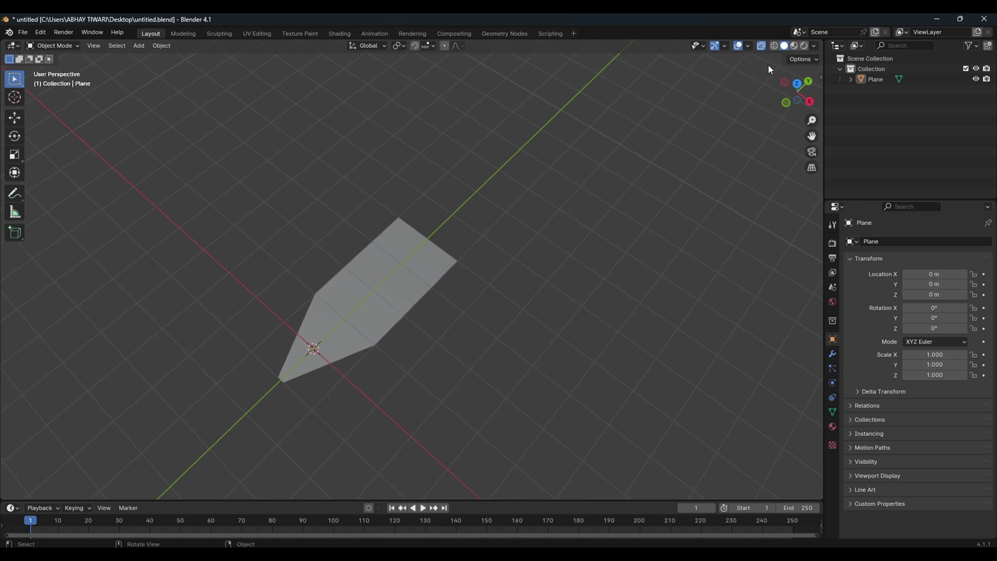
{"action": "left_click", "coordinate": [796, 46]}
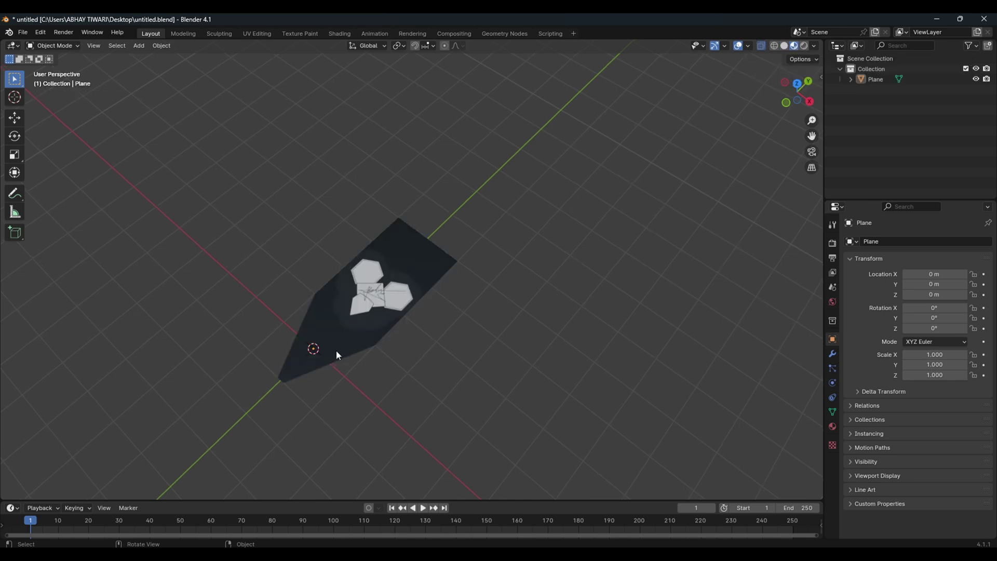
{"action": "scroll", "coordinate": [334, 351], "scroll_direction": "up", "scroll_amount": 3}
{"action": "middle_click_drag", "start_coordinate": [334, 351], "coordinate": [379, 351]}
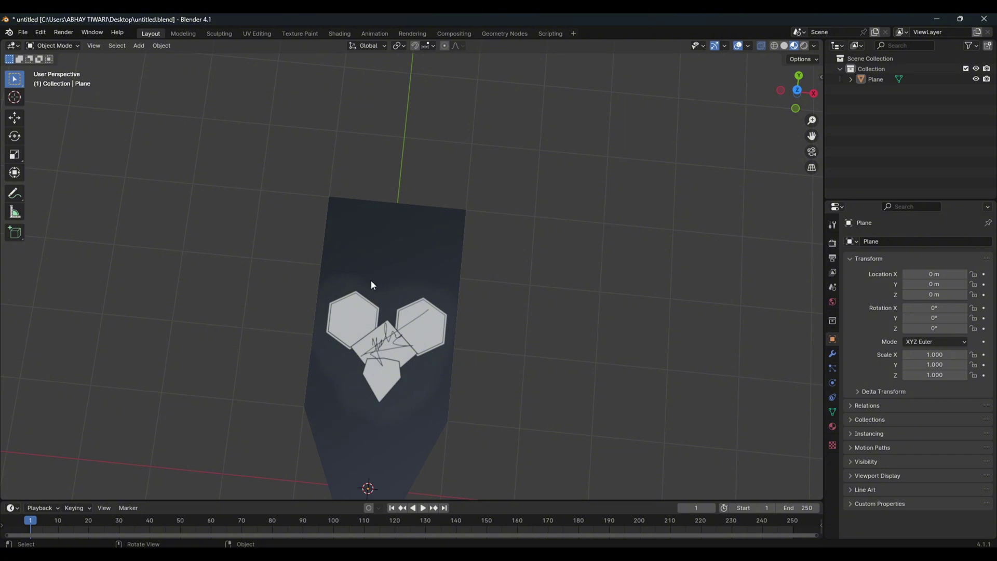
{"action": "middle_click_drag", "start_coordinate": [372, 285], "coordinate": [528, 180]}
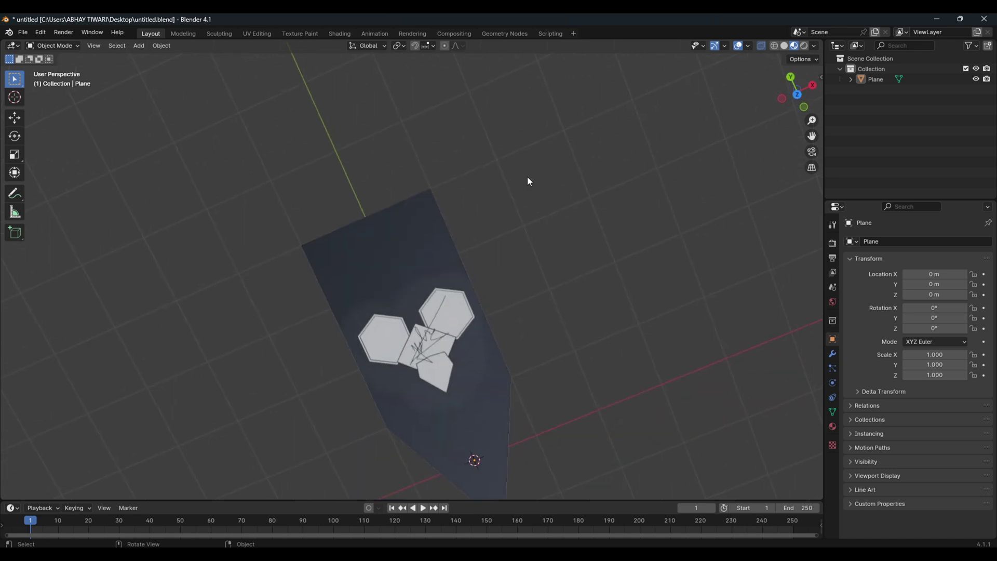
Step: Select the plane in top view and apply its rotation and scale
{"action": "left_click", "coordinate": [799, 97]}
{"action": "scroll", "coordinate": [483, 201], "scroll_direction": "down", "scroll_amount": 5}
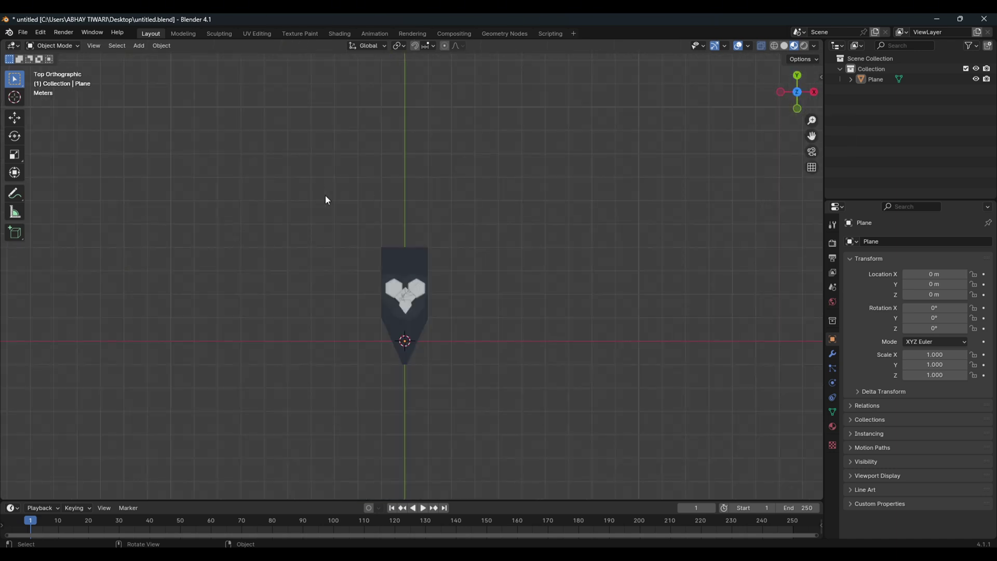
{"action": "key", "text": "a"}
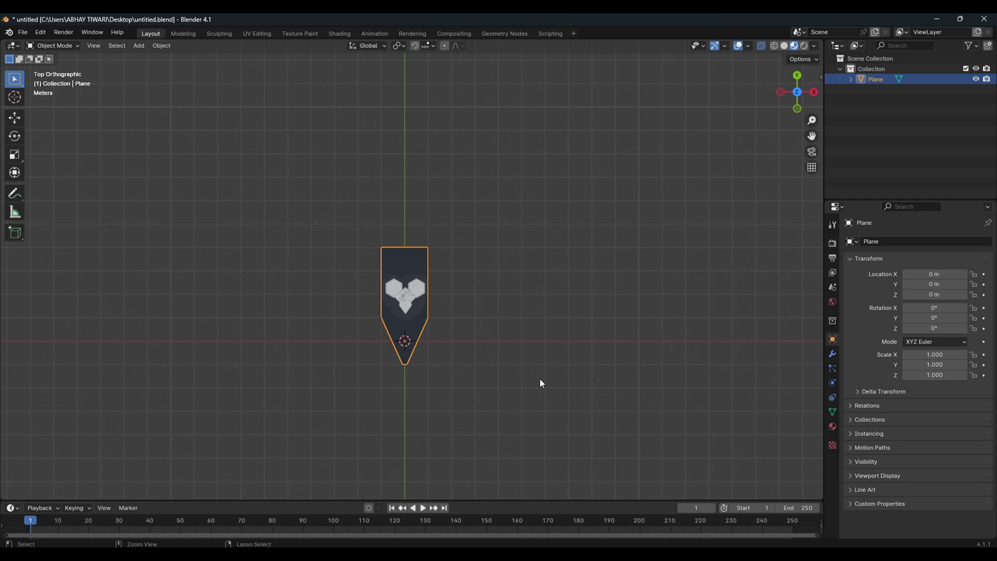
{"action": "key", "text": "ctrl+a"}
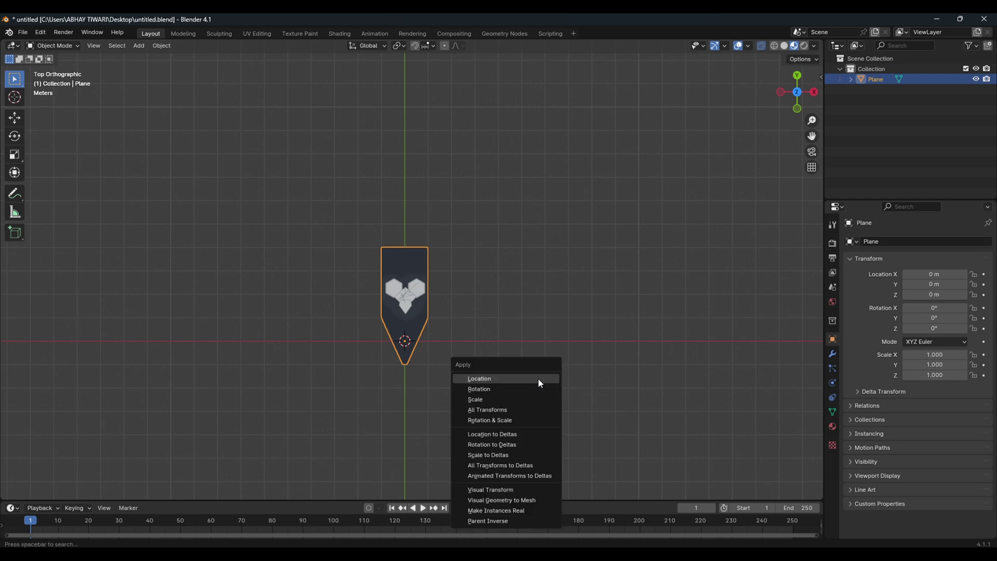
{"action": "left_click", "coordinate": [520, 420]}
{"action": "middle_click_drag", "start_coordinate": [519, 420], "coordinate": [428, 310]}
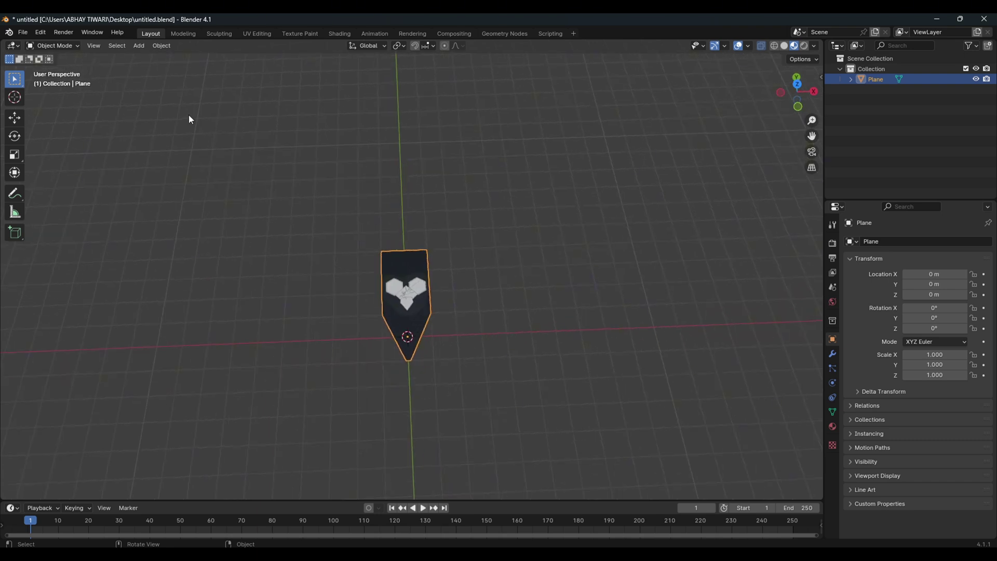
Step: Set up an FBX export with path mode Copy, embedded textures and only the selected objects included
{"action": "left_click", "coordinate": [24, 32]}
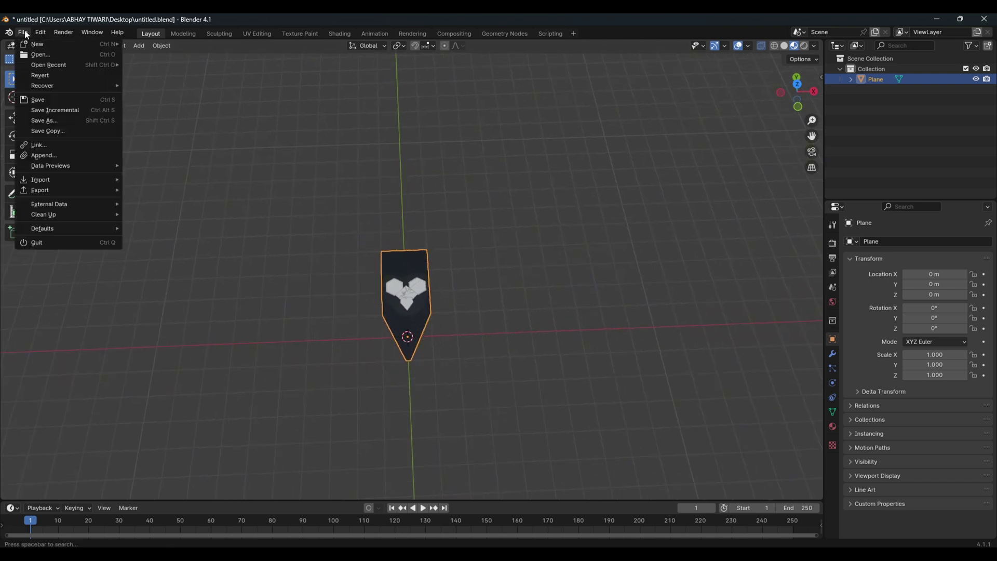
{"action": "mouse_move", "coordinate": [40, 190]}
{"action": "left_click", "coordinate": [161, 294]}
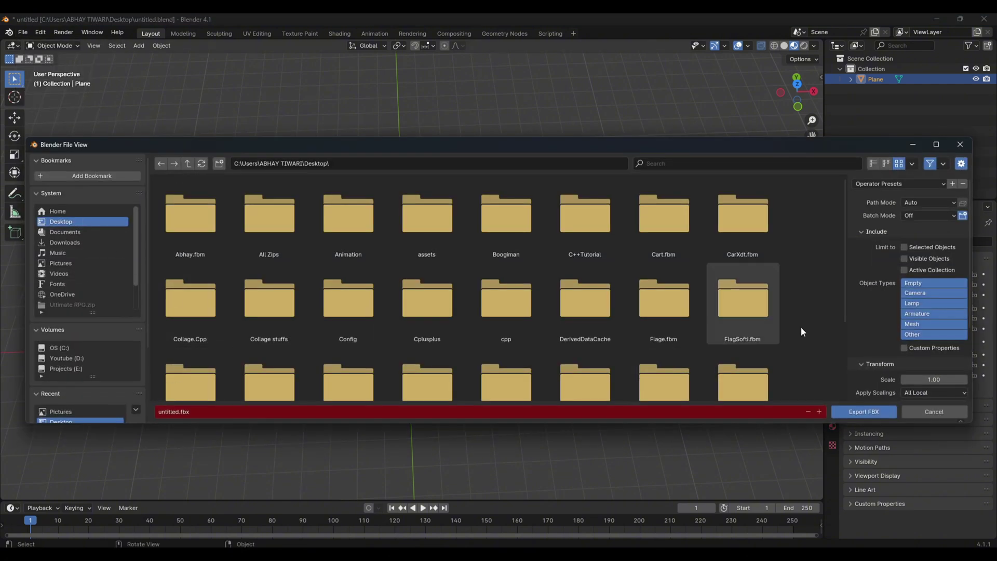
{"action": "left_click", "coordinate": [919, 203]}
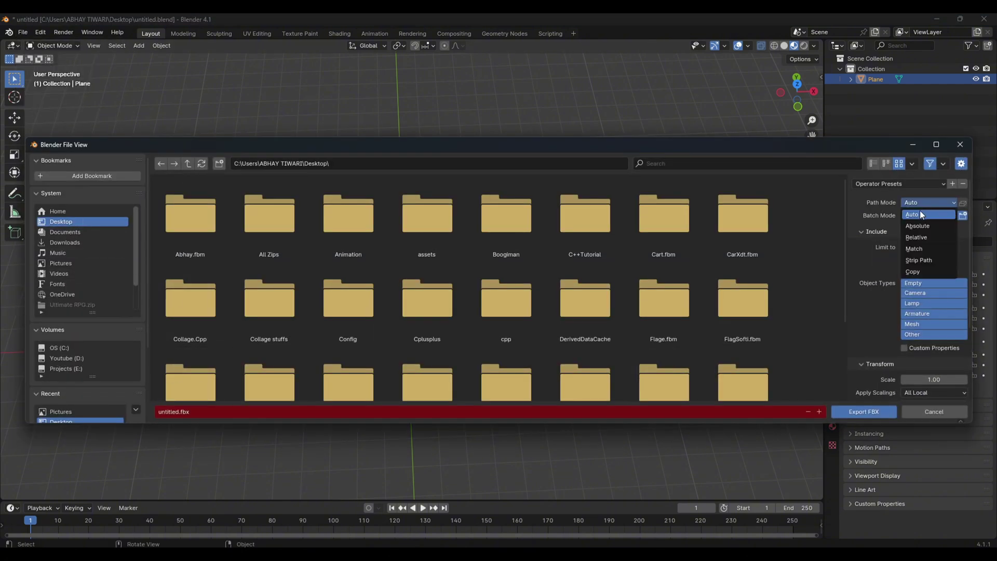
{"action": "left_click", "coordinate": [923, 269]}
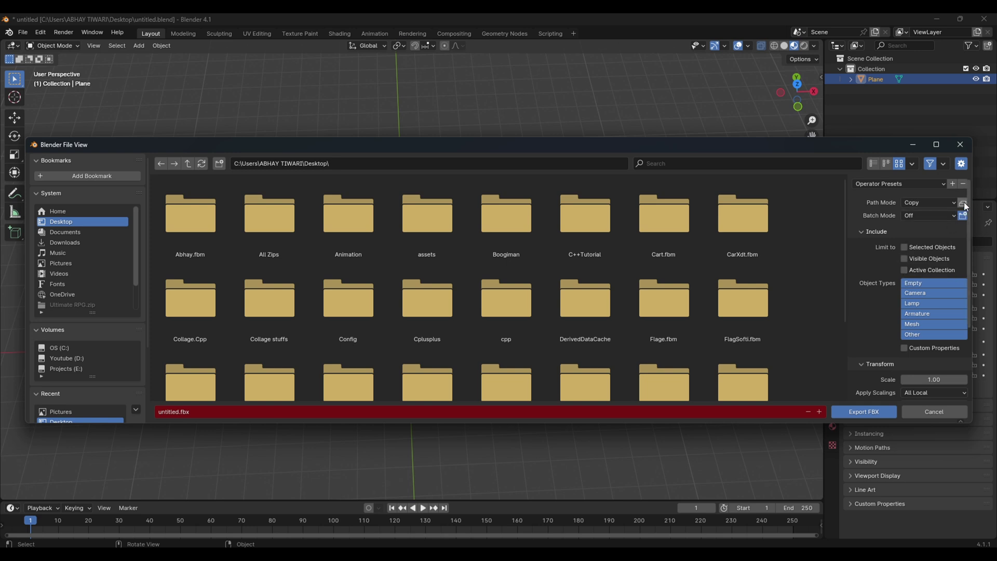
{"action": "left_click", "coordinate": [962, 204]}
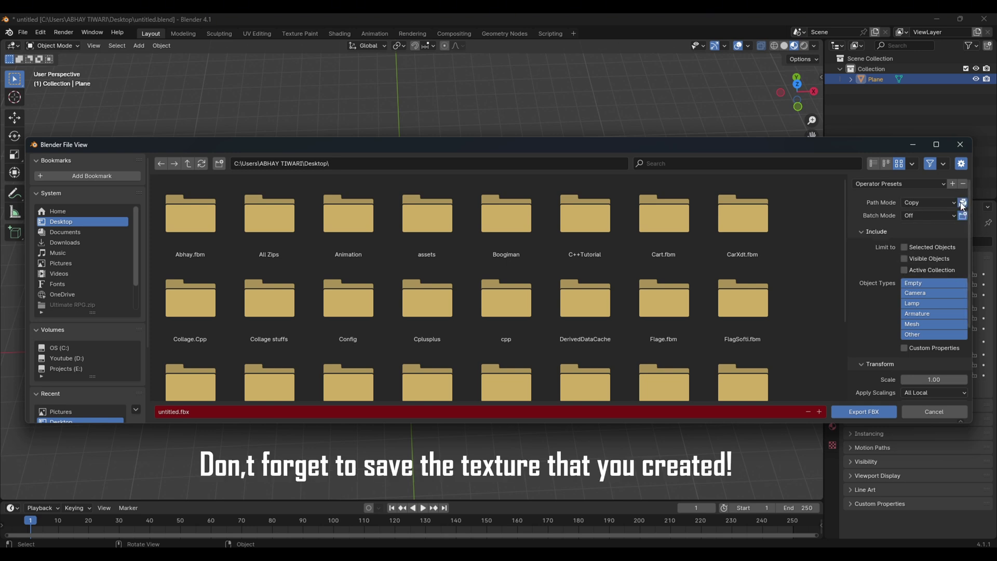
{"action": "left_click", "coordinate": [905, 247]}
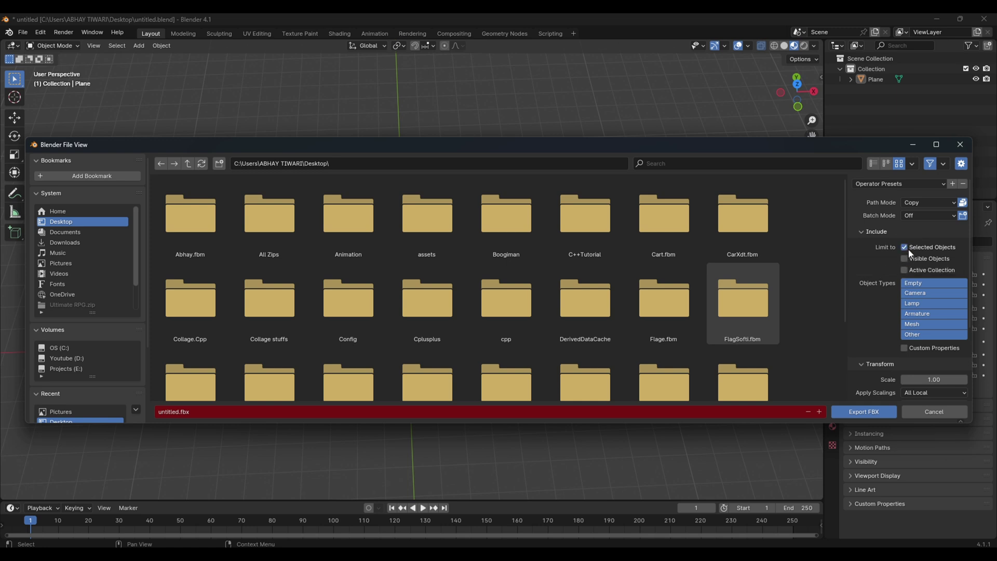
Step: Name the export file Tut.fbx and export it to the Desktop folder
{"action": "scroll", "coordinate": [917, 278], "scroll_direction": "down", "scroll_amount": 5}
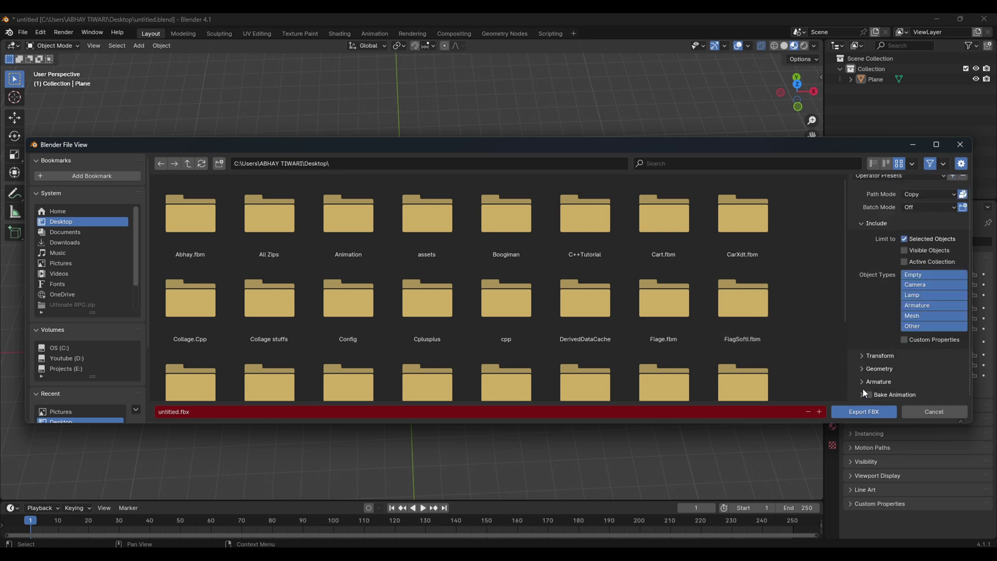
{"action": "left_click", "coordinate": [864, 380]}
{"action": "scroll", "coordinate": [912, 376], "scroll_direction": "down", "scroll_amount": 3}
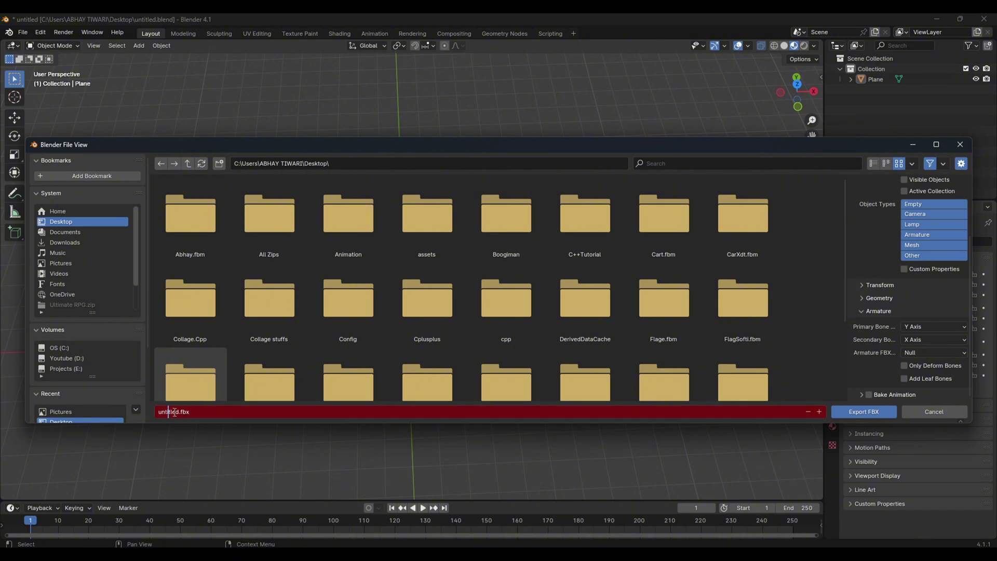
{"action": "left_click_drag", "start_coordinate": [178, 412], "coordinate": [154, 411]}
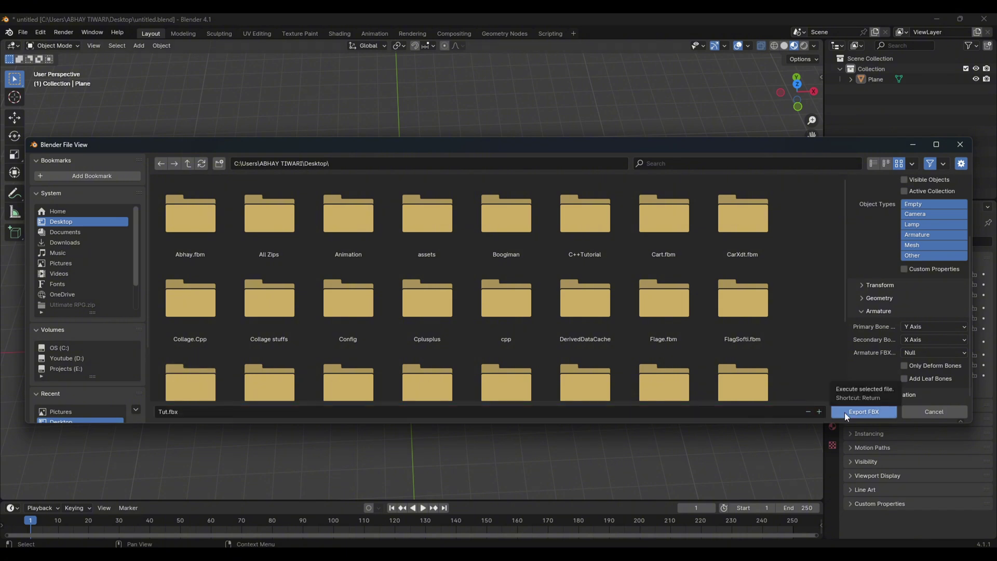
{"action": "left_click", "coordinate": [845, 412]}
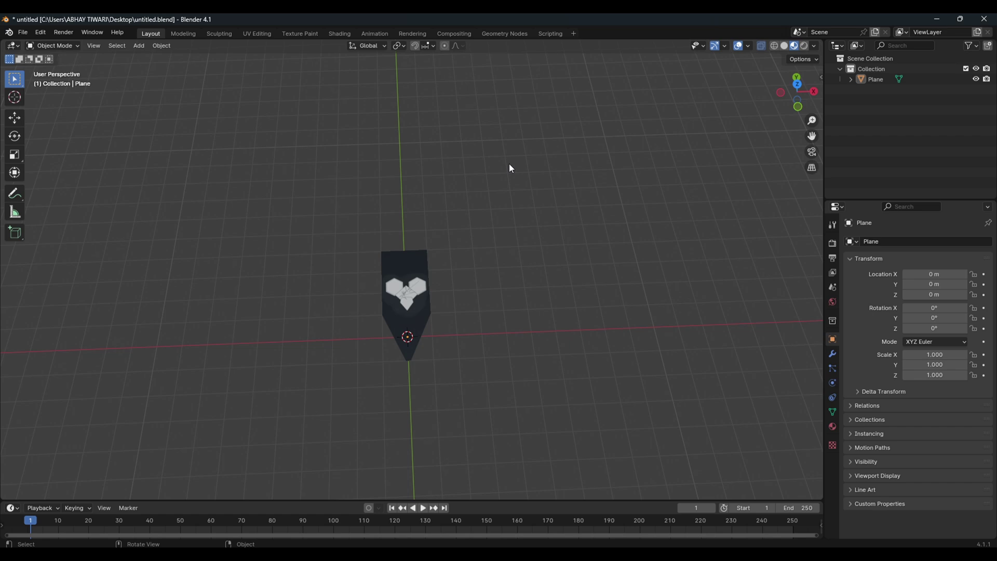
Step: Switch to Unreal Engine, import Tut.fbx into the Intractables/Flag folder and save all the imported assets
{"action": "left_click", "coordinate": [690, 553]}
{"action": "key", "text": "ctrl+space"}
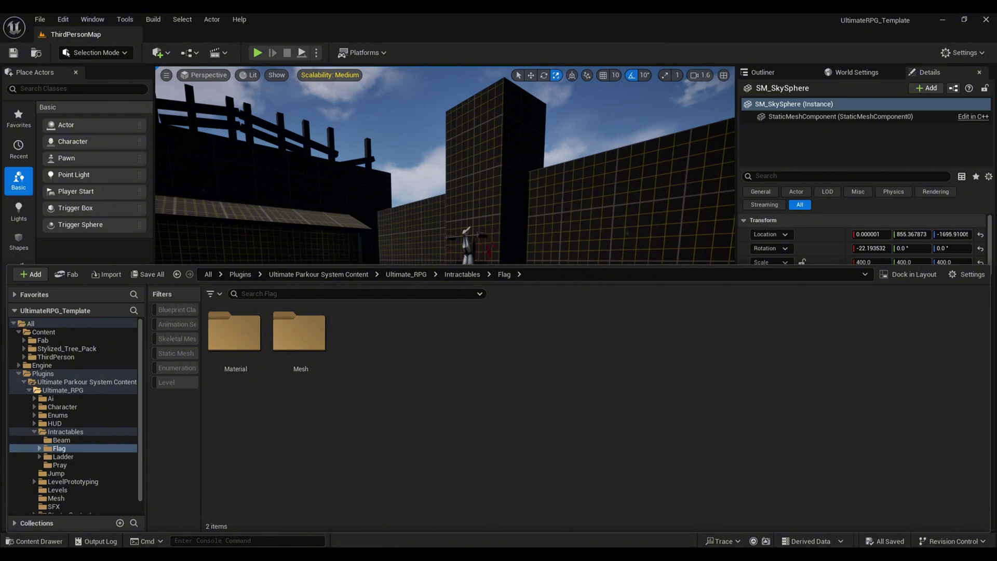
{"action": "left_click", "coordinate": [686, 485]}
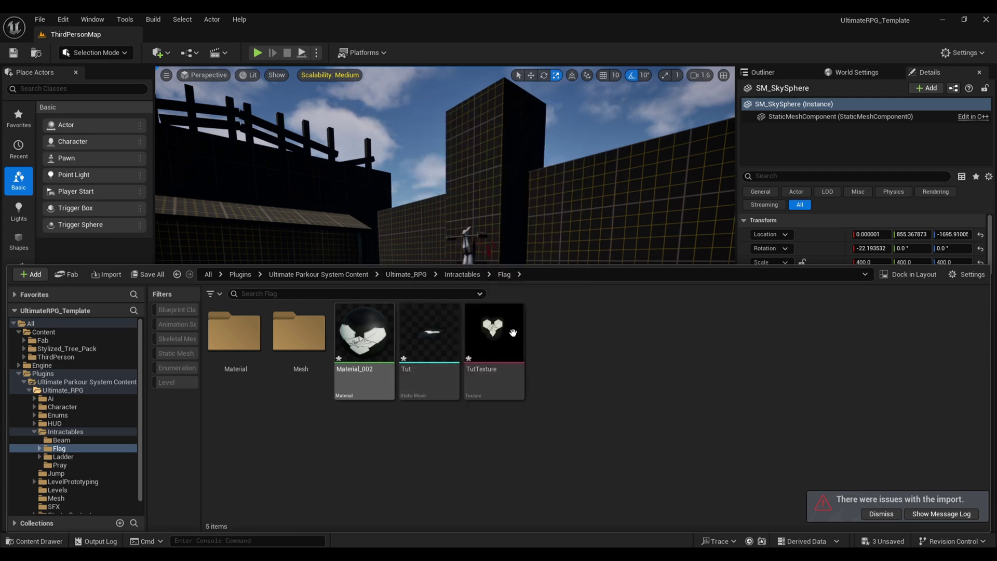
{"action": "key", "text": "ctrl+shift+s"}
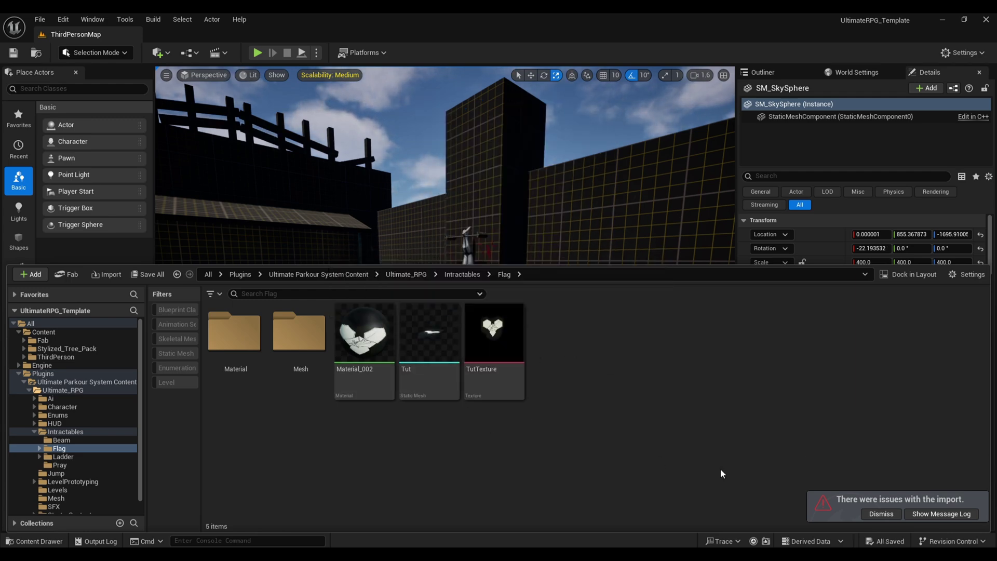
{"action": "left_click", "coordinate": [878, 513]}
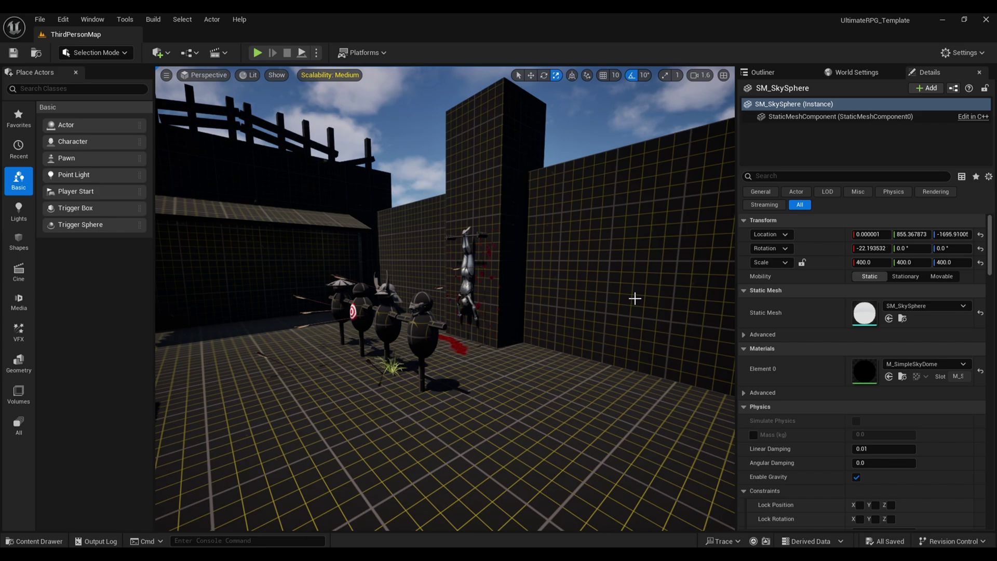
Step: Convert the Tut static mesh into a skeletal mesh named SKM_Tut and open it for editing
{"action": "key", "text": "ctrl+space"}
{"action": "left_click", "coordinate": [428, 337]}
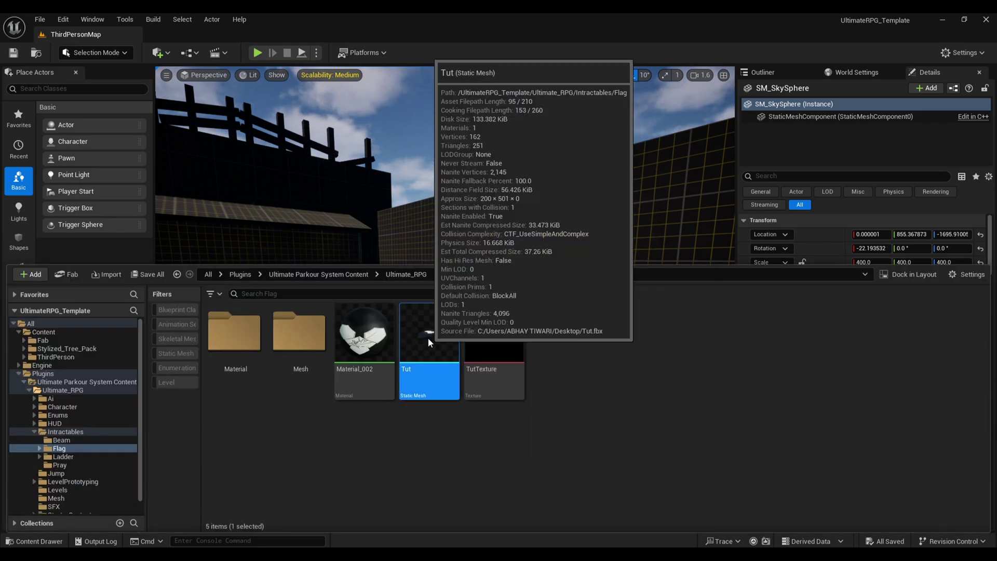
{"action": "double_click", "coordinate": [428, 338]}
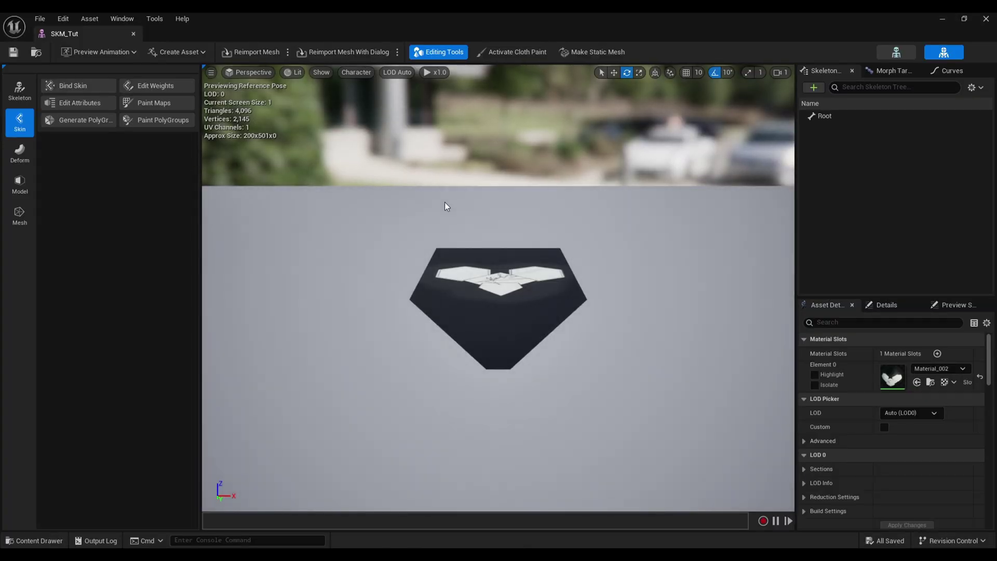
Step: Create clothing data from the flag mesh's LOD0 Section 0 without a physics asset
{"action": "left_click_drag", "start_coordinate": [447, 207], "coordinate": [477, 205], "text": "alt"}
{"action": "scroll", "coordinate": [477, 205], "scroll_direction": "down", "scroll_amount": 5}
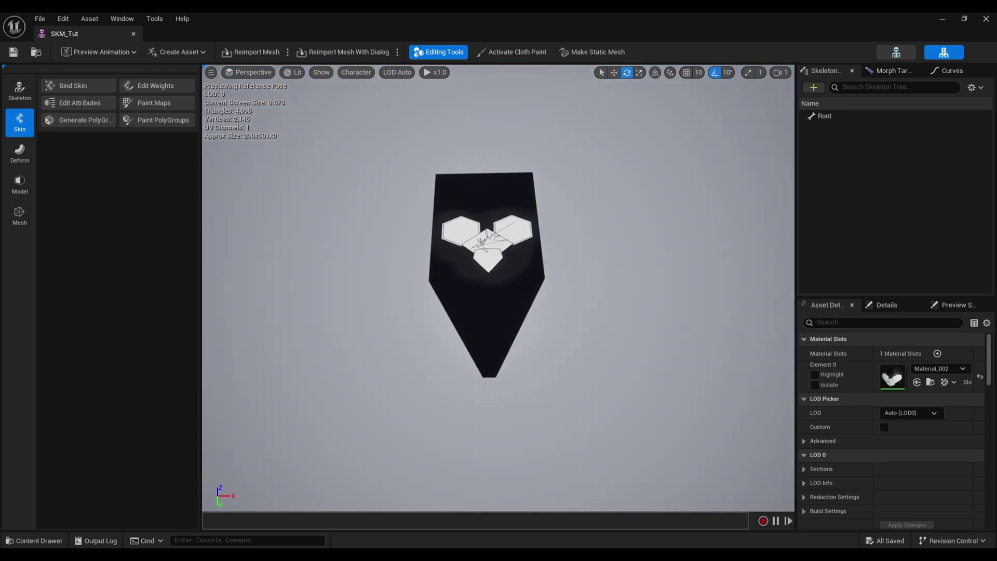
{"action": "left_click", "coordinate": [476, 221]}
{"action": "right_click", "coordinate": [476, 221]}
{"action": "mouse_move", "coordinate": [532, 289]}
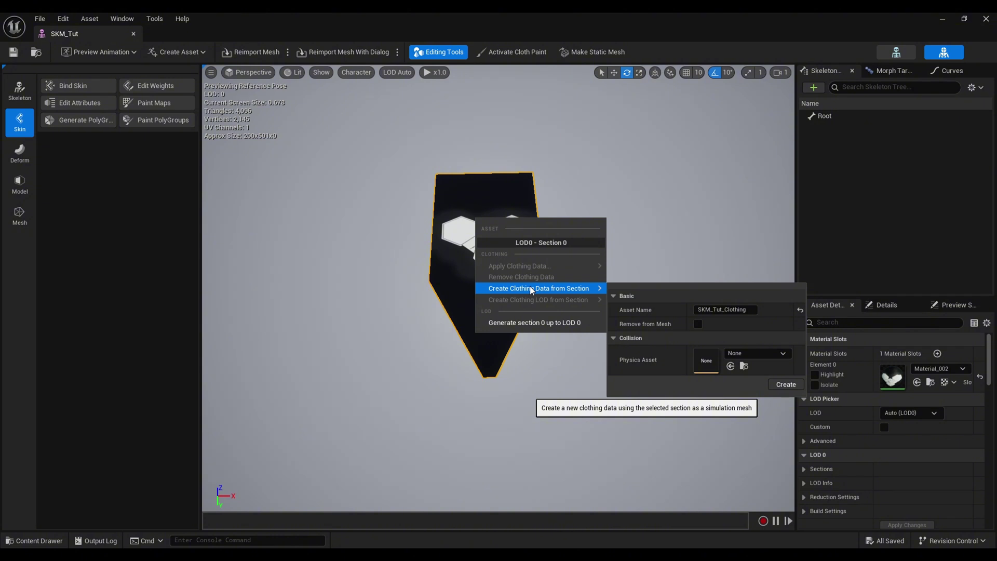
{"action": "left_click", "coordinate": [785, 384]}
Step: Apply the SKM_Tut_Clothing_2 clothing data to the flag mesh's section
{"action": "right_click", "coordinate": [495, 245]}
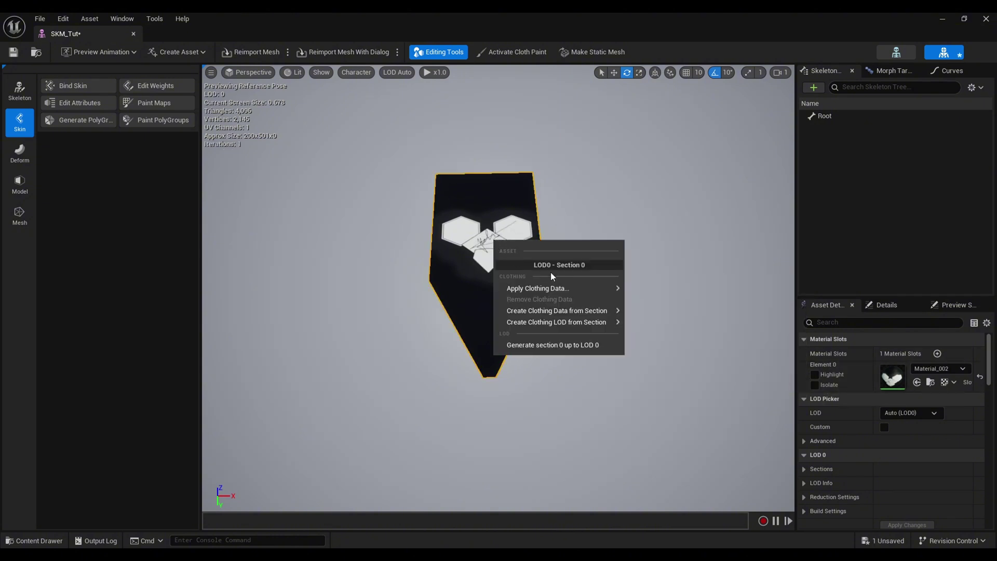
{"action": "mouse_move", "coordinate": [535, 289]}
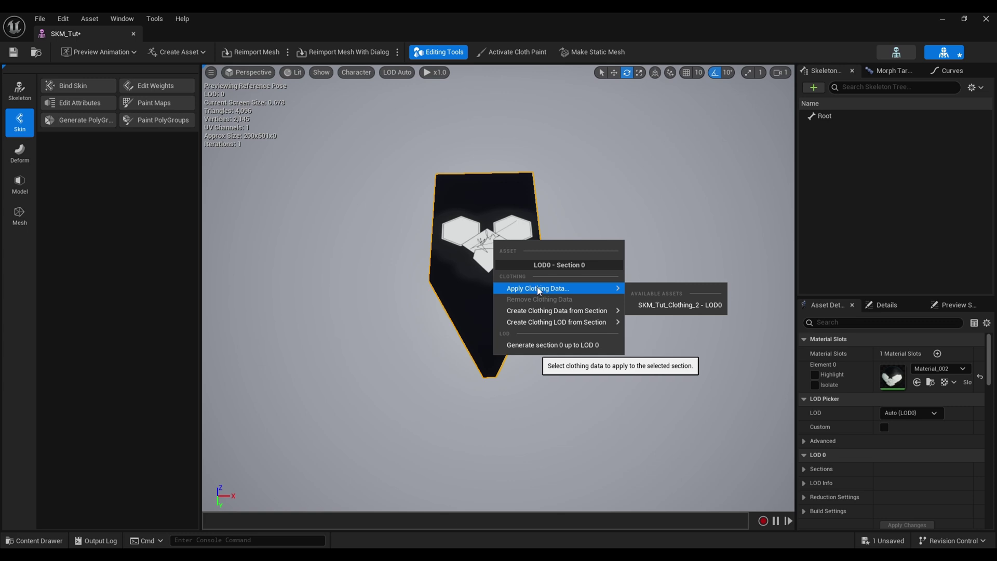
{"action": "left_click", "coordinate": [664, 305]}
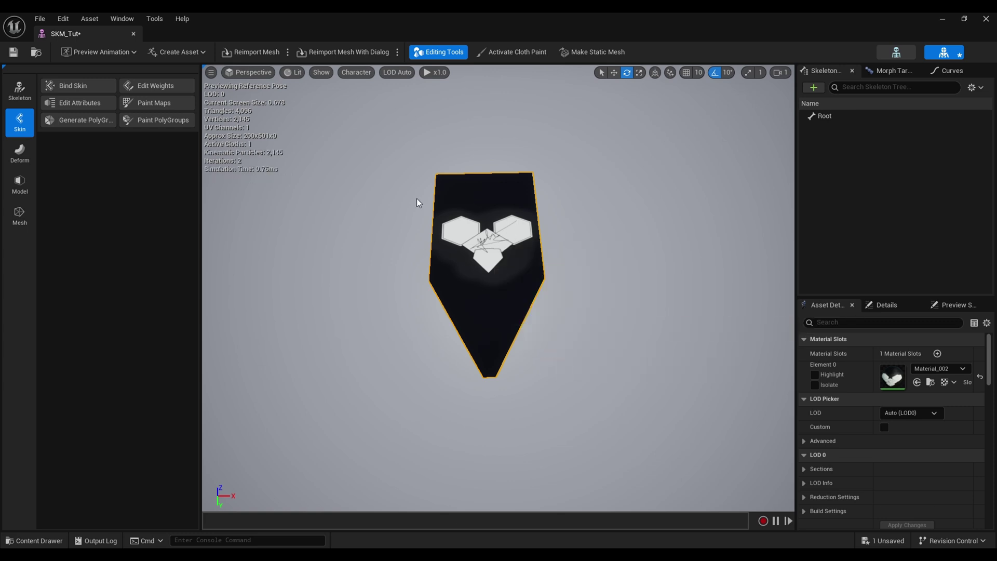
Step: Show the Clothing settings, select SKM_Tut_Clothing_2 and activate cloth painting on its Max Distance mask
{"action": "left_click", "coordinate": [122, 19]}
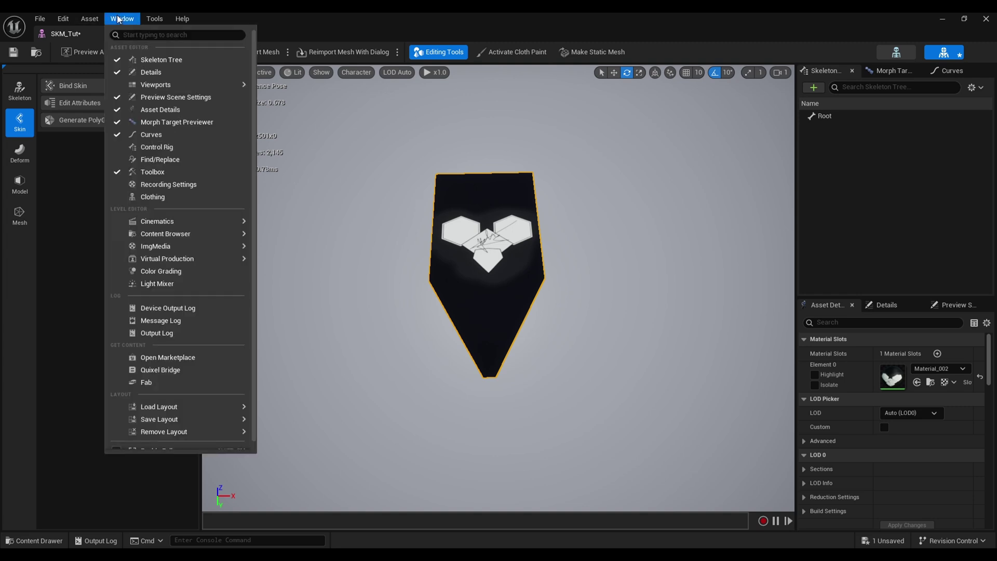
{"action": "left_click", "coordinate": [153, 196]}
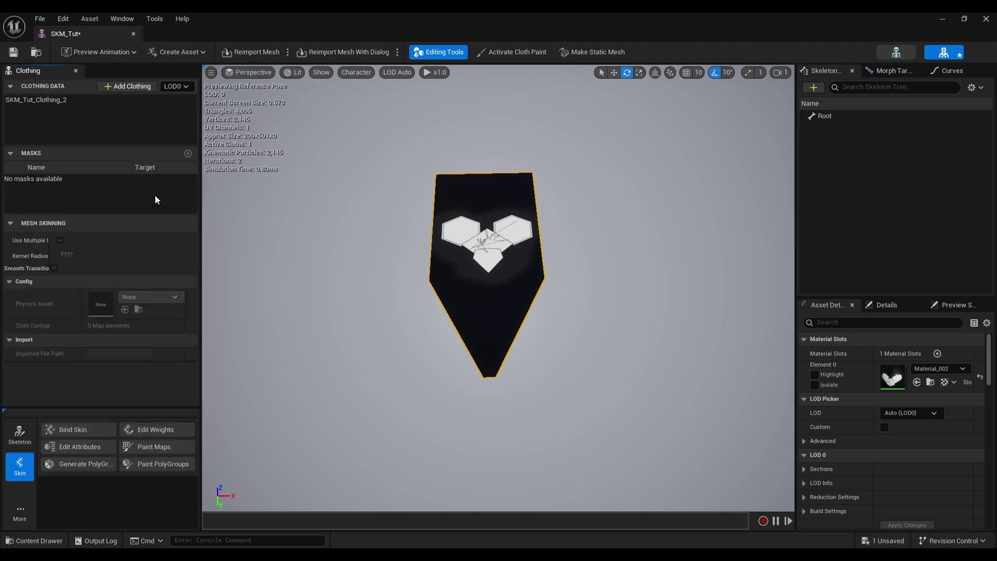
{"action": "left_click", "coordinate": [78, 100]}
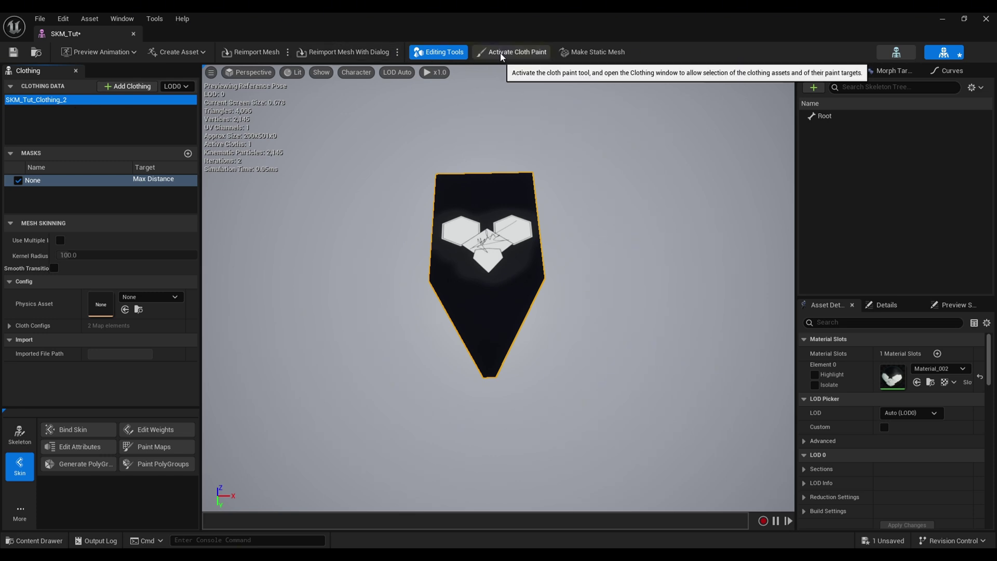
{"action": "left_click", "coordinate": [514, 52]}
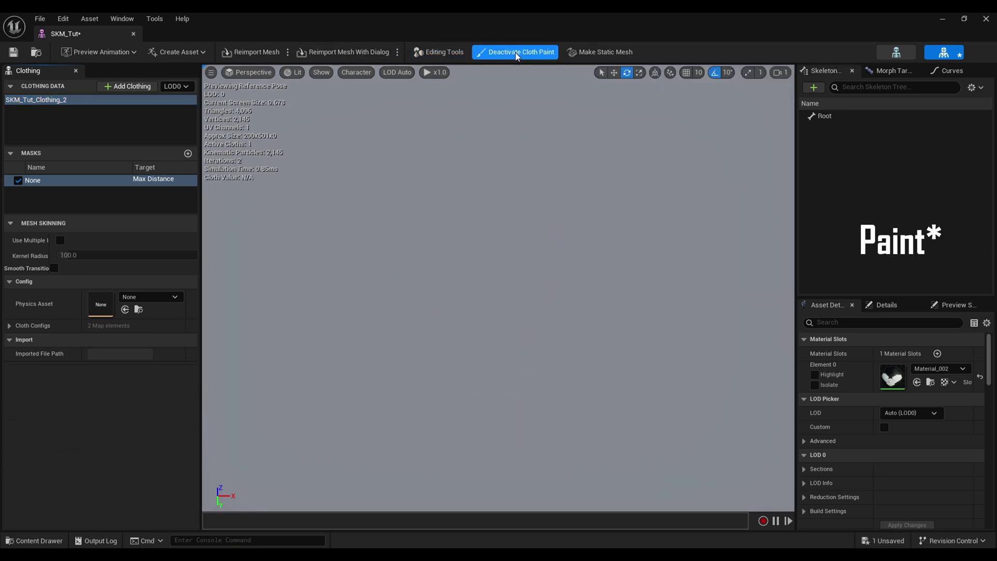
{"action": "right_click_drag", "start_coordinate": [498, 288], "coordinate": [559, 390]}
{"action": "mouse_move", "coordinate": [607, 141]}
{"action": "right_mouse_down"}
{"action": "mouse_move", "coordinate": [636, 140]}
{"action": "mouse_move", "coordinate": [625, 140]}
{"action": "right_mouse_up"}
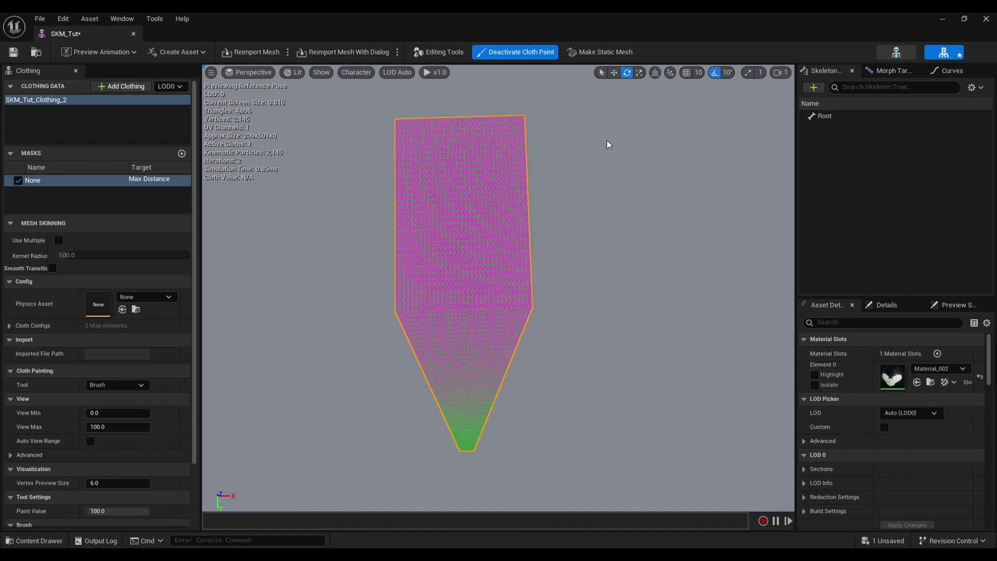
Step: Set the cloth brush's paint value to 100
{"action": "scroll", "coordinate": [64, 371], "scroll_direction": "down", "scroll_amount": 3}
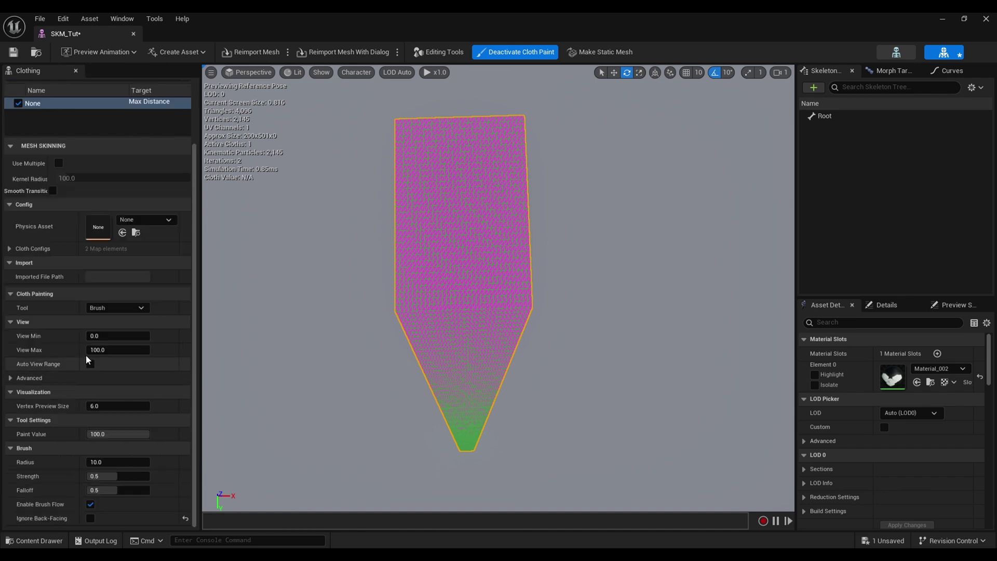
{"action": "left_click_drag", "start_coordinate": [118, 434], "coordinate": [83, 435]}
{"action": "type", "text": "100"}
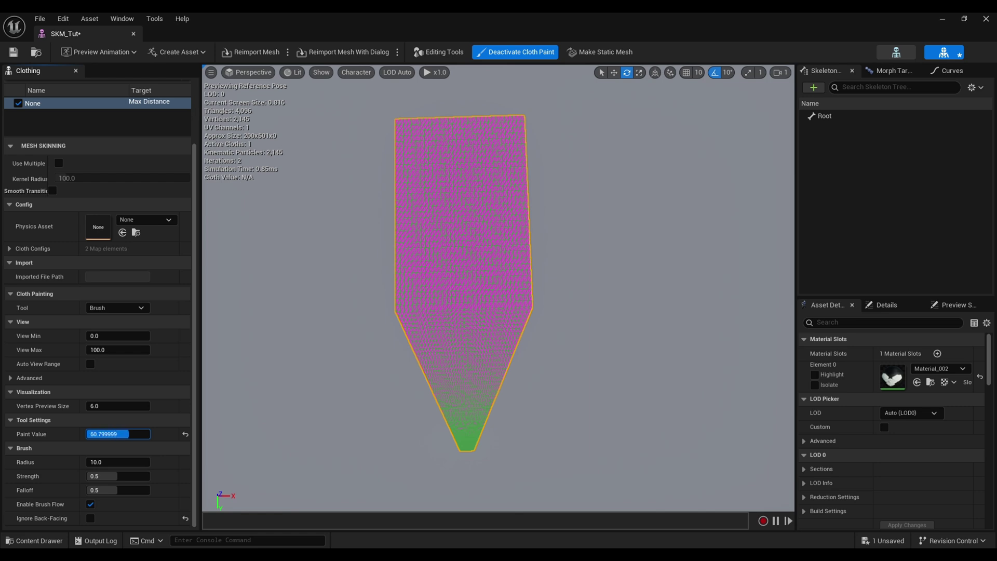
{"action": "key", "text": "Return"}
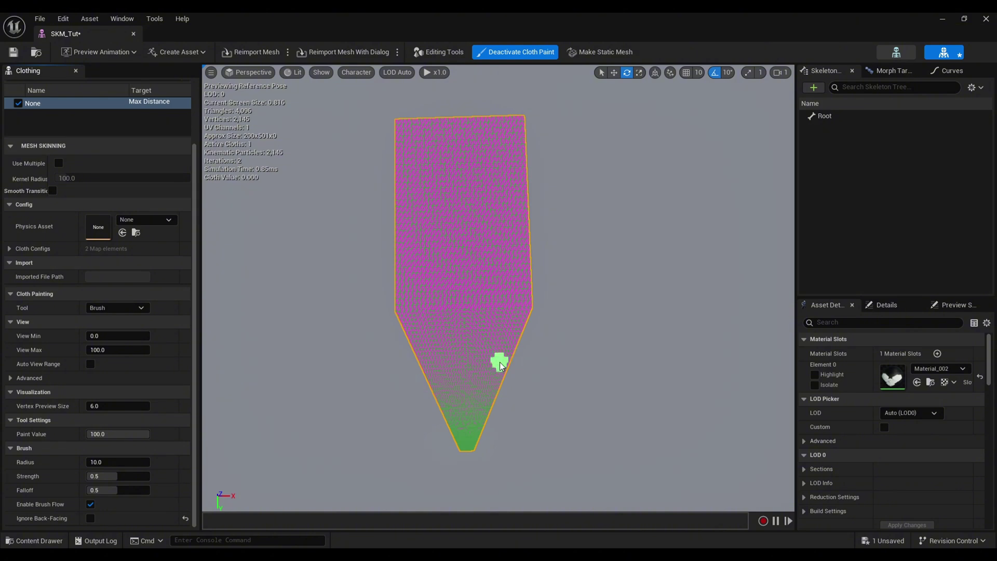
Step: Enlarge the brush radius to about 354 and paint the flag from its tip upward, undoing the last stroke
{"action": "left_click_drag", "start_coordinate": [117, 461], "coordinate": [162, 462]}
{"action": "left_click", "coordinate": [468, 422]}
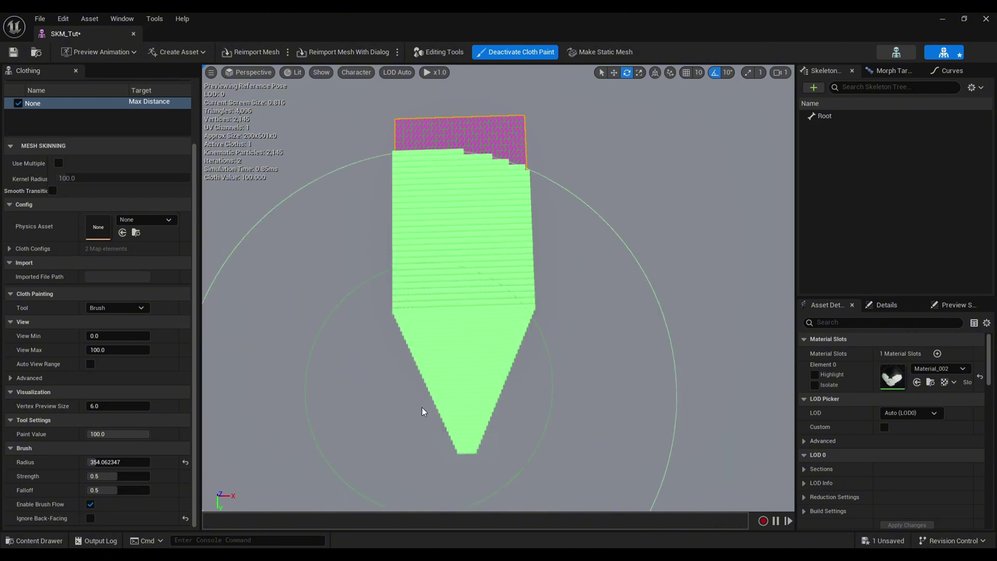
{"action": "left_click_drag", "start_coordinate": [422, 412], "coordinate": [446, 336]}
{"action": "key", "text": "ctrl+z"}
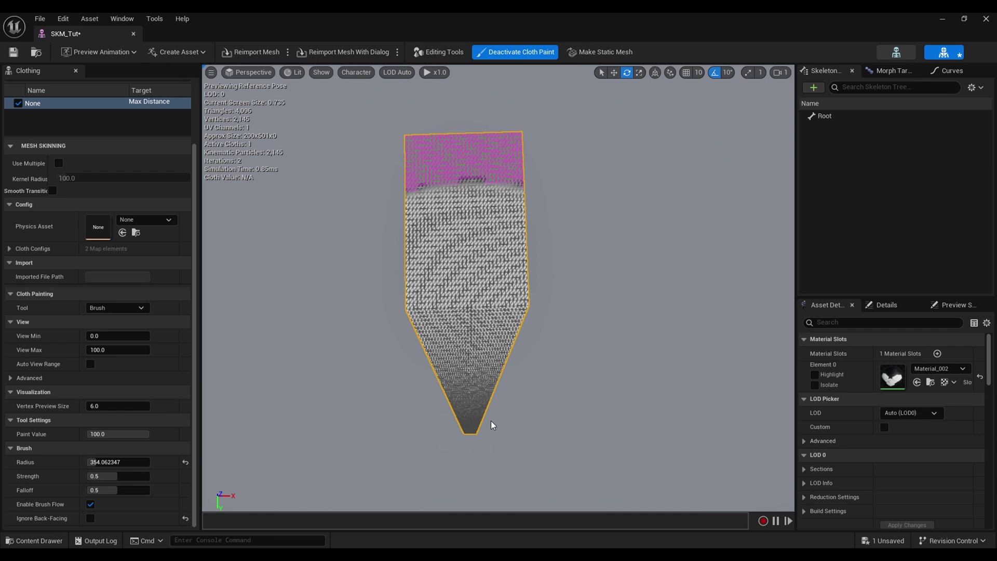
Step: Reduce the brush radius to about 49, paint up to a narrow strip along the flag's upper edge, and deactivate cloth painting
{"action": "left_click_drag", "start_coordinate": [150, 463], "coordinate": [124, 462]}
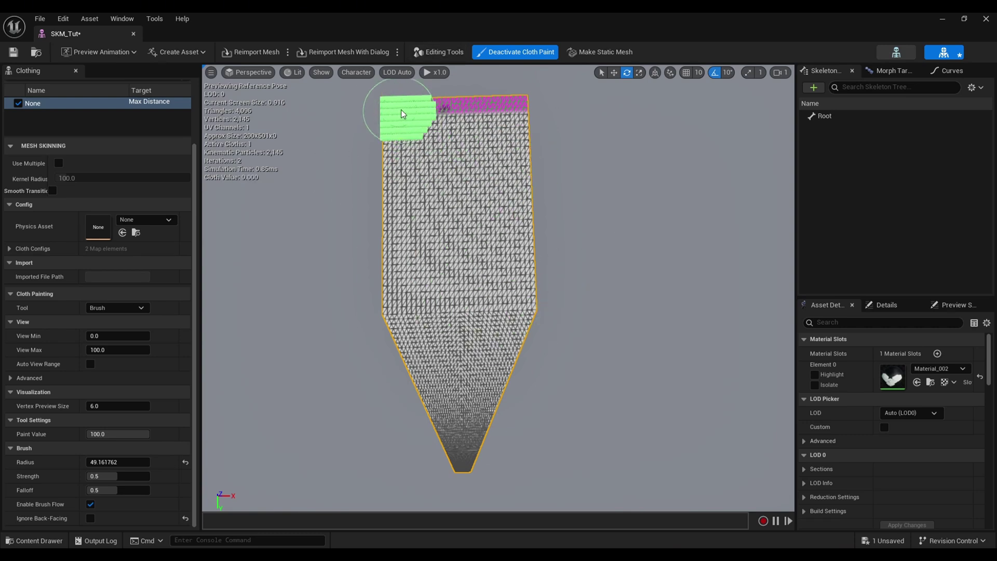
{"action": "left_click", "coordinate": [522, 52]}
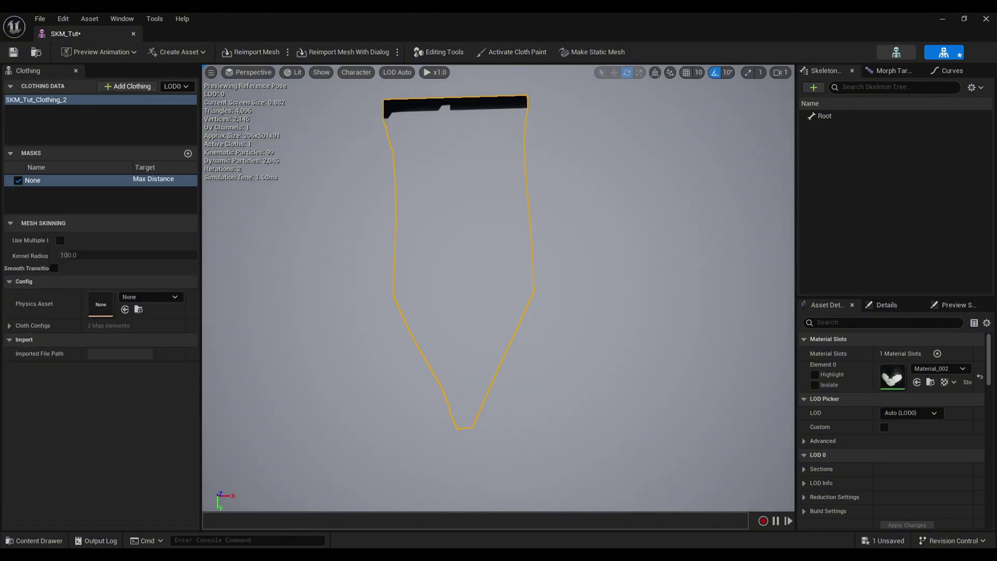
{"action": "right_click_drag", "start_coordinate": [566, 166], "coordinate": [400, 228]}
{"action": "right_click_drag", "start_coordinate": [556, 83], "coordinate": [566, 156]}
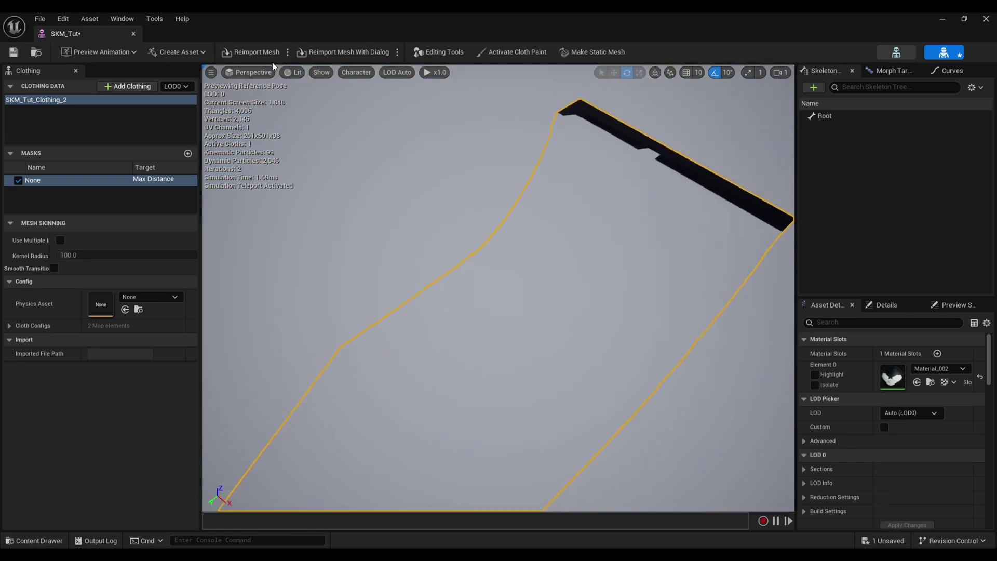
Step: Close the mesh editor and place the SKM_Tut flag in the level's courtyard
{"action": "left_click", "coordinate": [134, 35]}
{"action": "right_click_drag", "start_coordinate": [431, 200], "coordinate": [467, 202]}
{"action": "key", "text": "ctrl+space"}
{"action": "left_click_drag", "start_coordinate": [457, 415], "coordinate": [470, 292]}
{"action": "right_click_drag", "start_coordinate": [470, 292], "coordinate": [489, 270]}
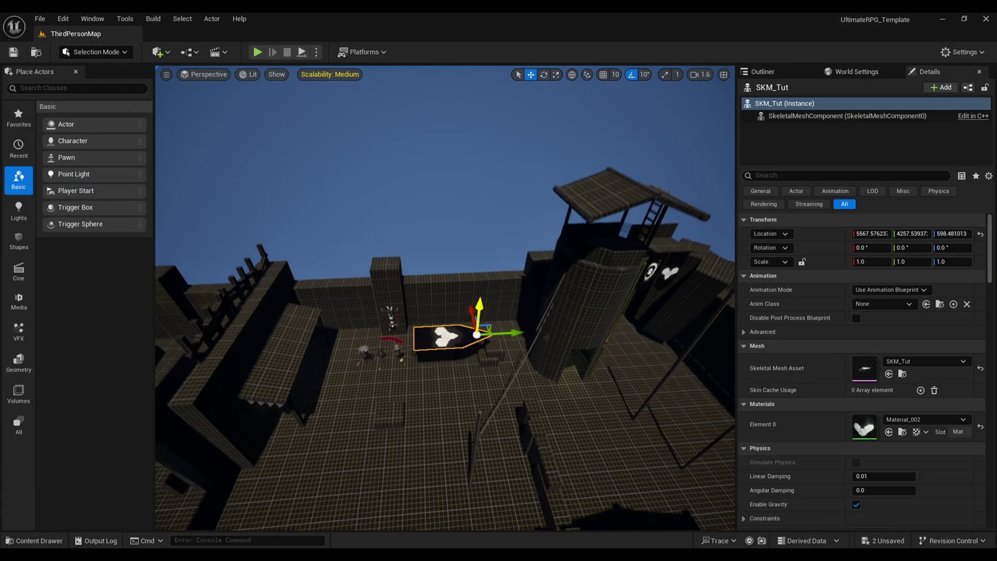
Step: Raise the flag above the courtyard wall and rotate it to hang vertically, tip down, with its logo facing the courtyard
{"action": "left_click_drag", "start_coordinate": [479, 308], "coordinate": [480, 259]}
{"action": "right_click_drag", "start_coordinate": [480, 260], "coordinate": [468, 208]}
{"action": "key", "text": "e"}
{"action": "left_click_drag", "start_coordinate": [549, 421], "coordinate": [498, 410]}
{"action": "left_click_drag", "start_coordinate": [572, 374], "coordinate": [573, 421]}
{"action": "mouse_move", "coordinate": [547, 219]}
{"action": "right_mouse_down"}
{"action": "mouse_move", "coordinate": [561, 239]}
{"action": "mouse_move", "coordinate": [547, 204]}
{"action": "right_mouse_up"}
{"action": "left_click", "coordinate": [547, 205]}
Step: Simulate the level to check how the flag's cloth moves in the wind, and stop the simulation
{"action": "left_click", "coordinate": [314, 52]}
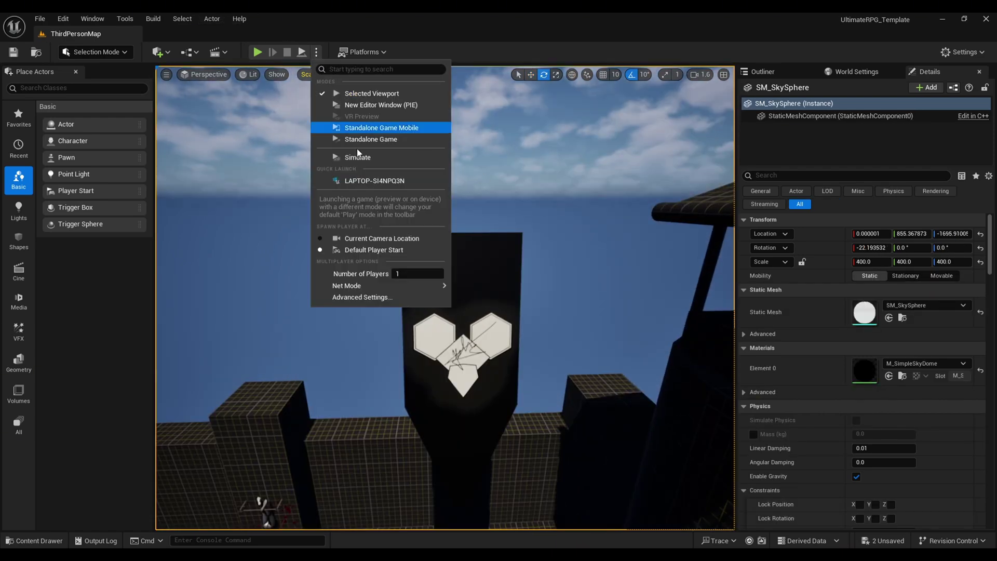
{"action": "left_click", "coordinate": [359, 156]}
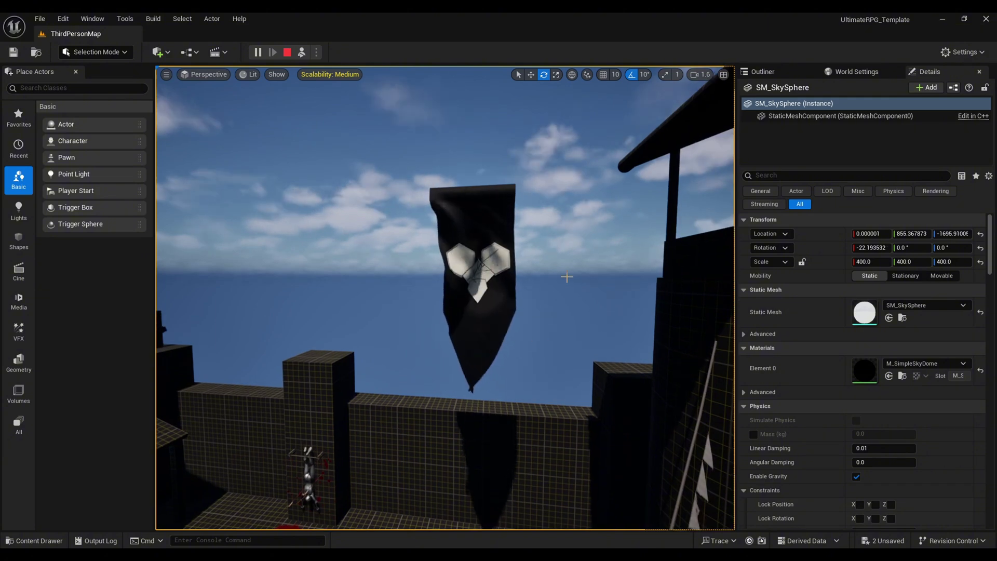
{"action": "right_click_drag", "start_coordinate": [514, 266], "coordinate": [499, 287]}
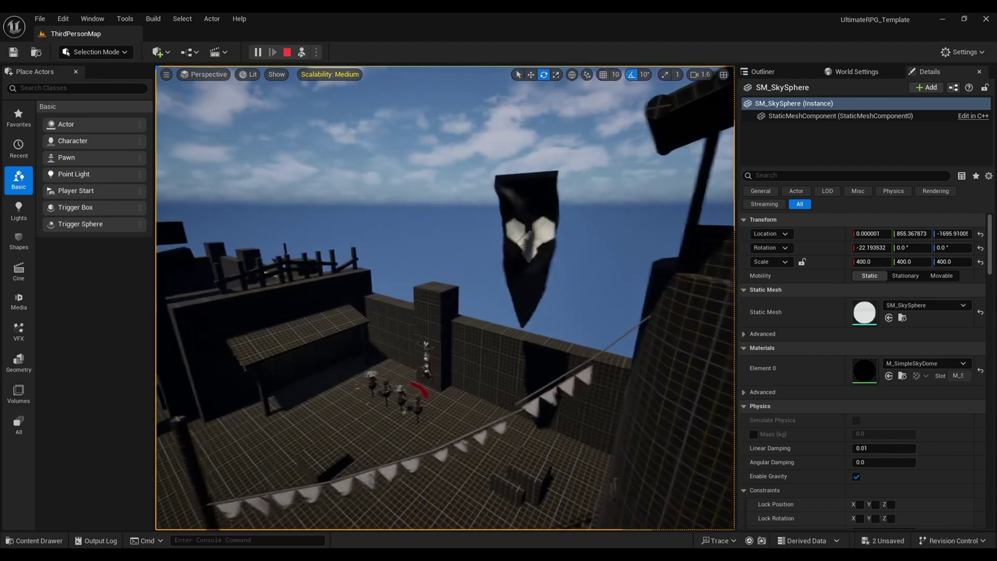
{"action": "key", "text": "Escape"}
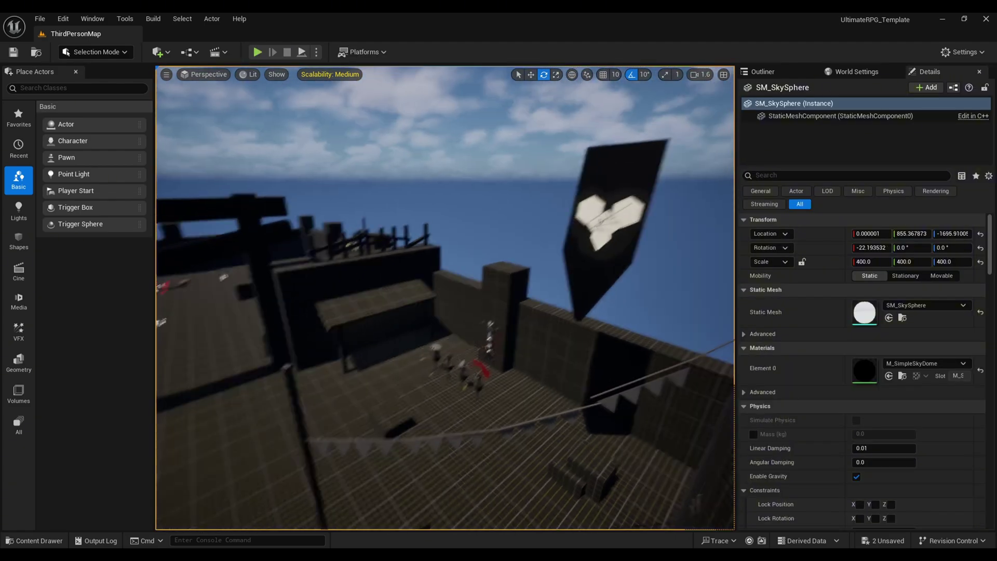
Step: Select the wind directional source in the courtyard to inspect its settings
{"action": "right_click_drag", "start_coordinate": [460, 342], "coordinate": [418, 367]}
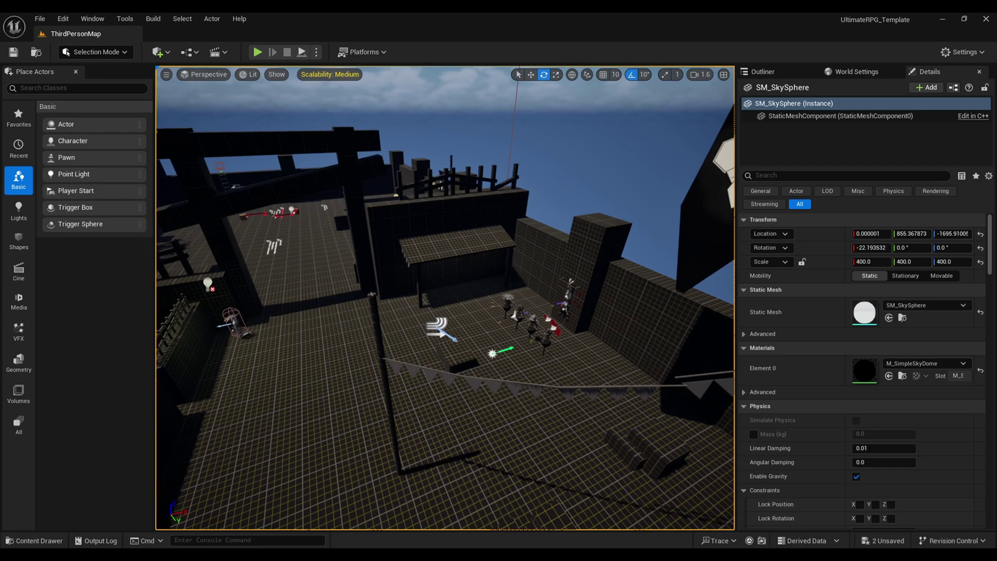
{"action": "left_click", "coordinate": [437, 327]}
{"action": "right_click_drag", "start_coordinate": [489, 274], "coordinate": [598, 272]}
{"action": "right_click_drag", "start_coordinate": [553, 315], "coordinate": [614, 262]}
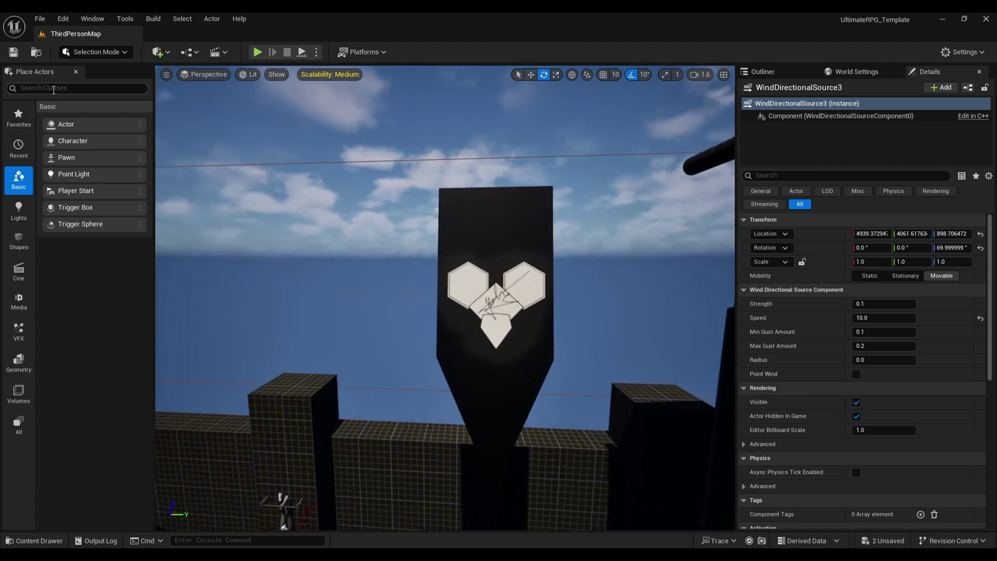
Step: Search the placeable actors for "Wind", add a trial Wind Directional Source to the level, and delete it
{"action": "left_click", "coordinate": [54, 90]}
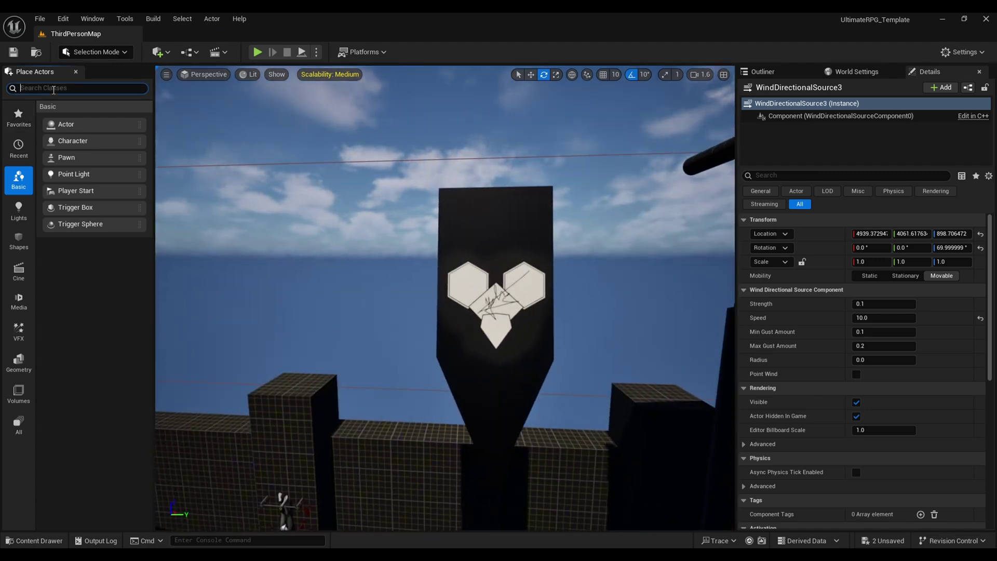
{"action": "type", "text": "Wind"}
{"action": "left_click_drag", "start_coordinate": [88, 146], "coordinate": [302, 389]}
{"action": "key", "text": "Delete"}
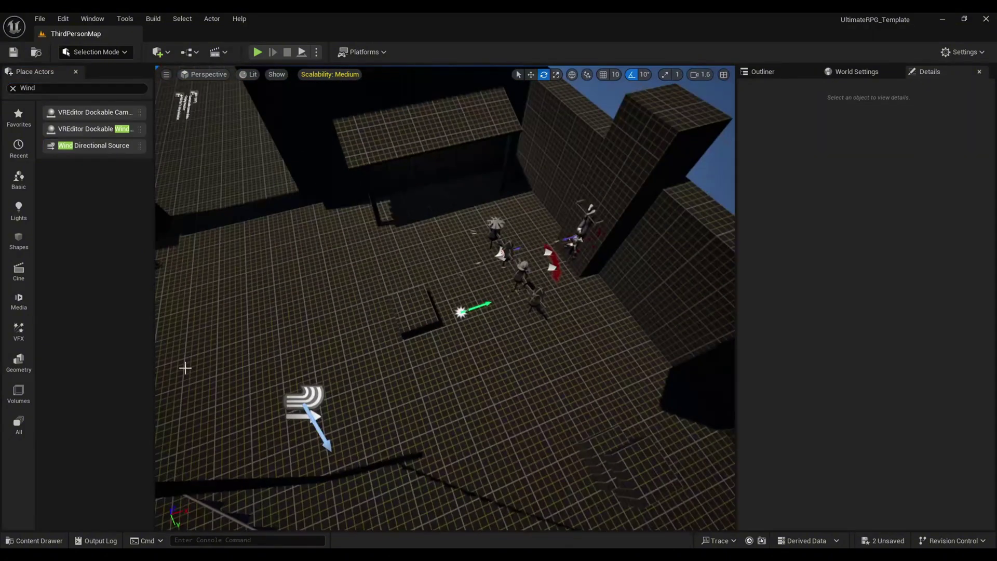
Step: Reselect the courtyard's existing wind directional source and review its Speed setting and direction relative to the flag
{"action": "left_click", "coordinate": [302, 401]}
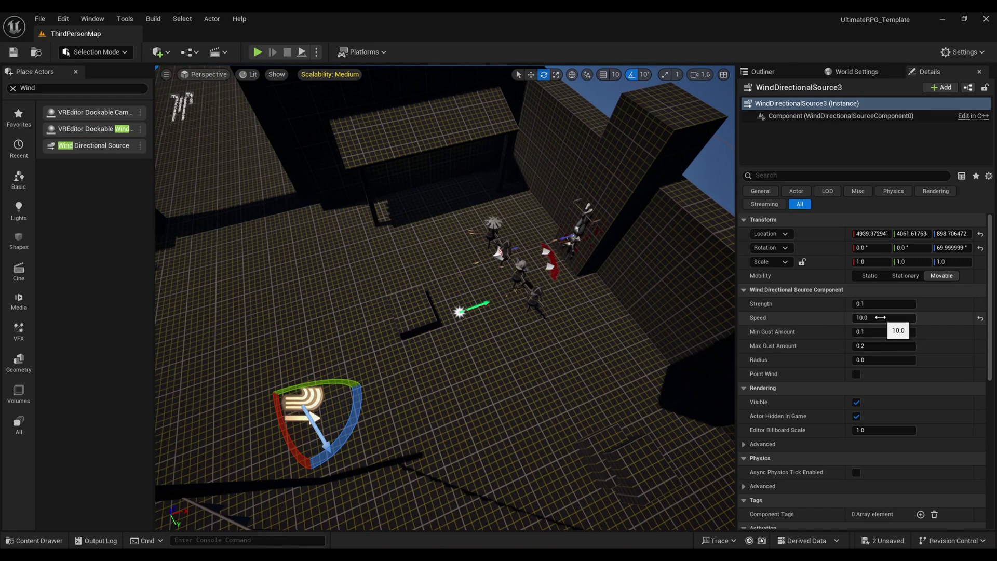
{"action": "right_click_drag", "start_coordinate": [548, 325], "coordinate": [670, 311]}
{"action": "right_click_drag", "start_coordinate": [446, 311], "coordinate": [447, 312]}
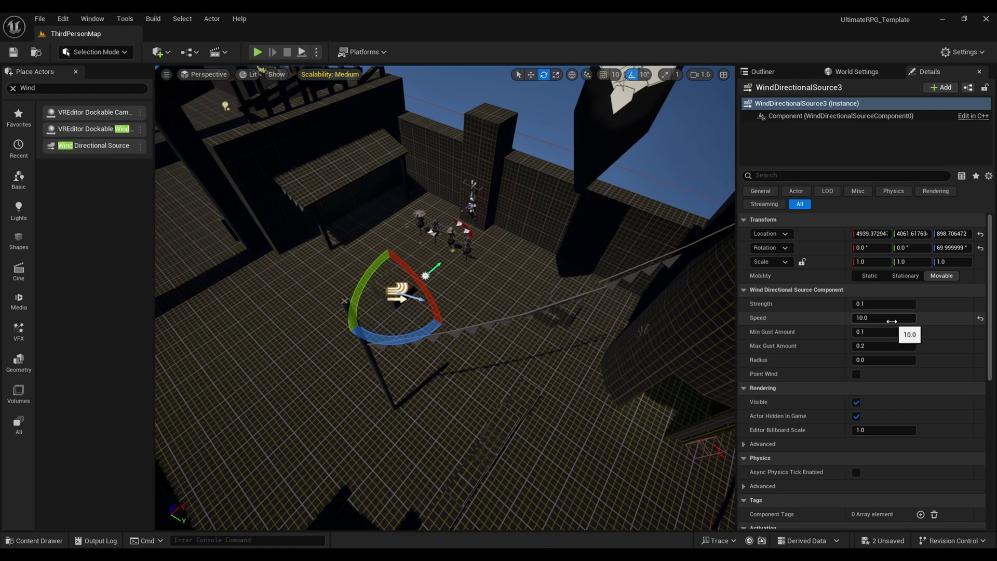